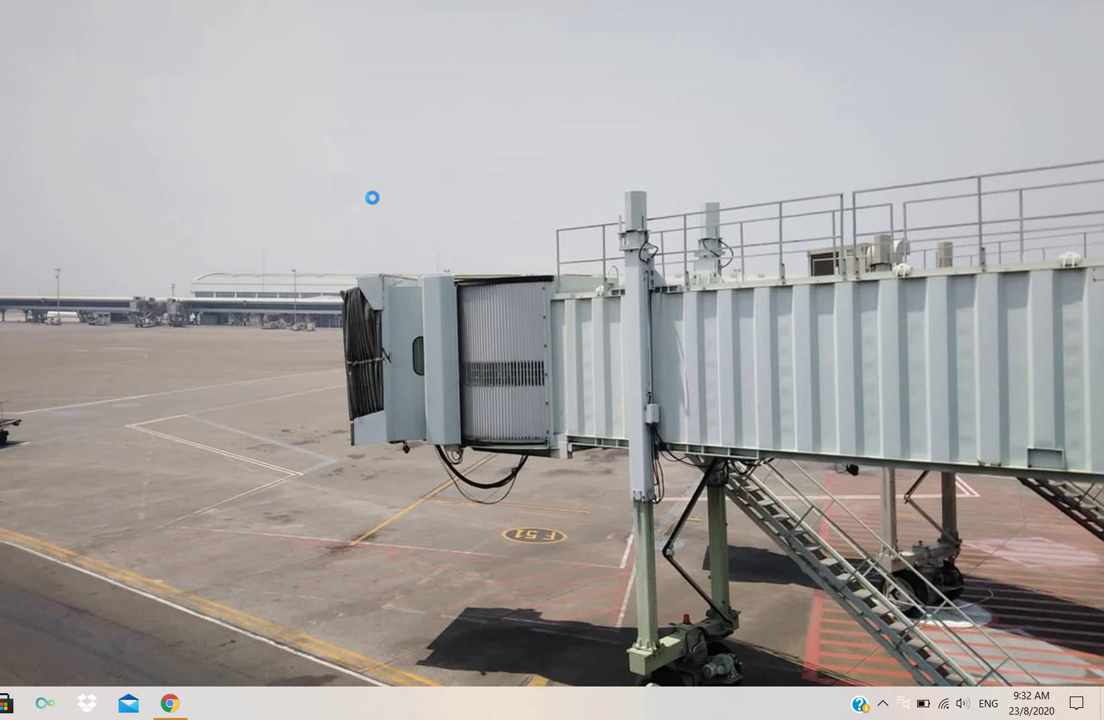
- Open Personalization from the desktop menu and list the Picture, Solid color and Slideshow background types
right_click(372, 198)
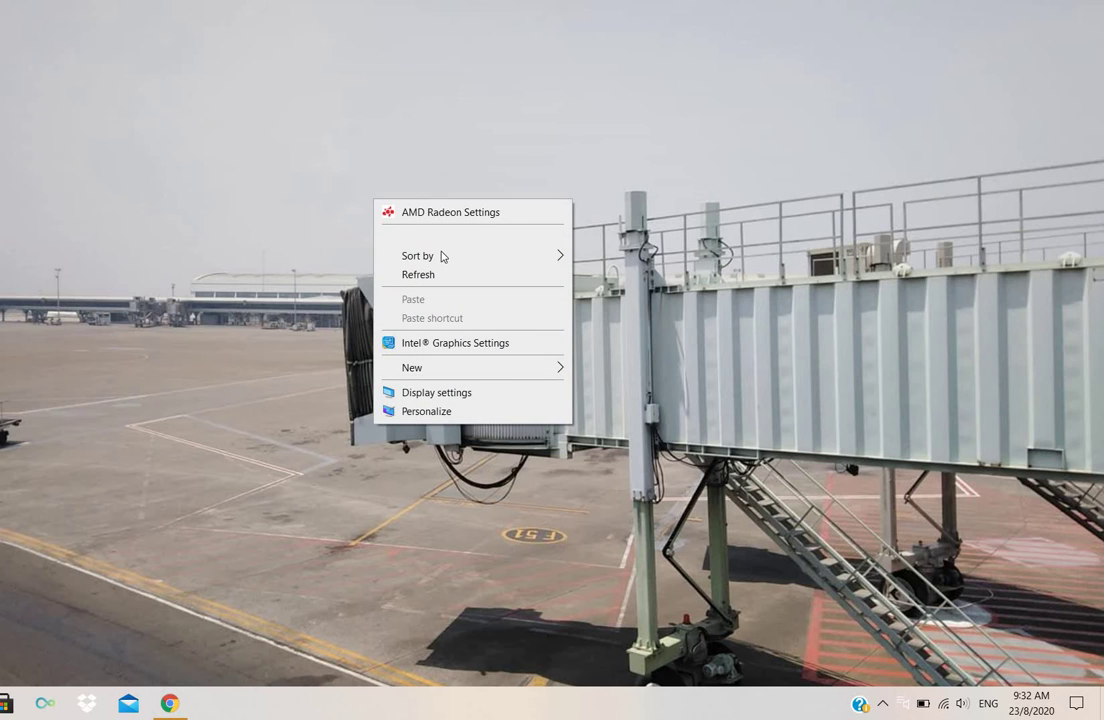
left_click(476, 412)
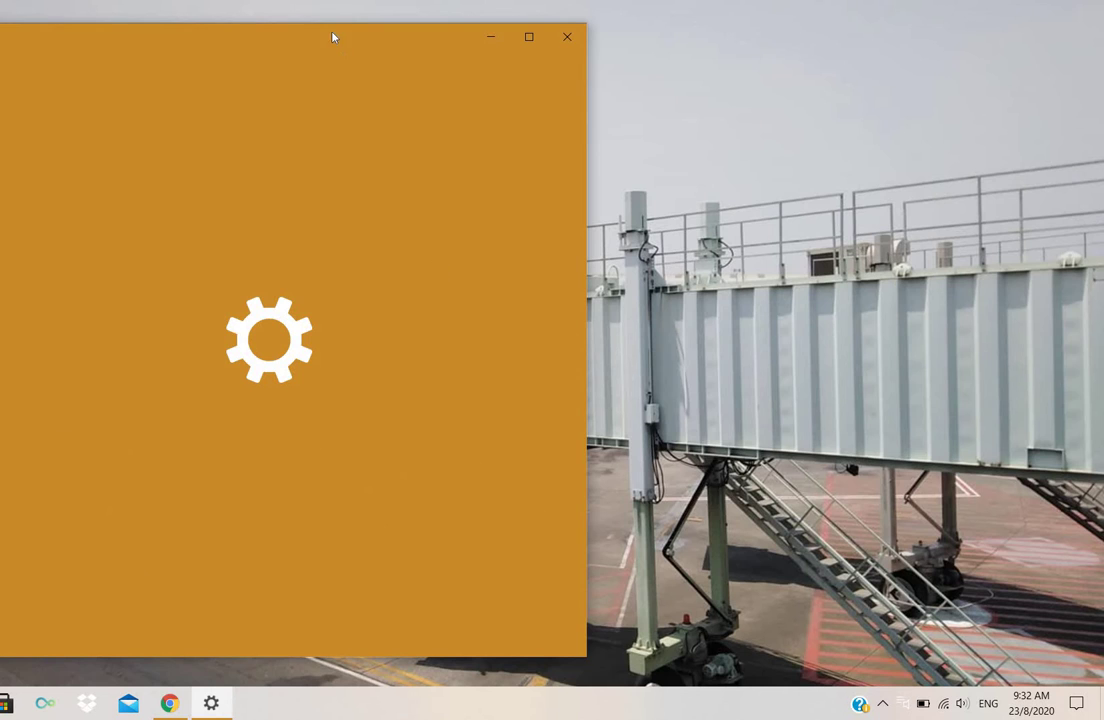
left_click_drag(333, 37, 428, 38)
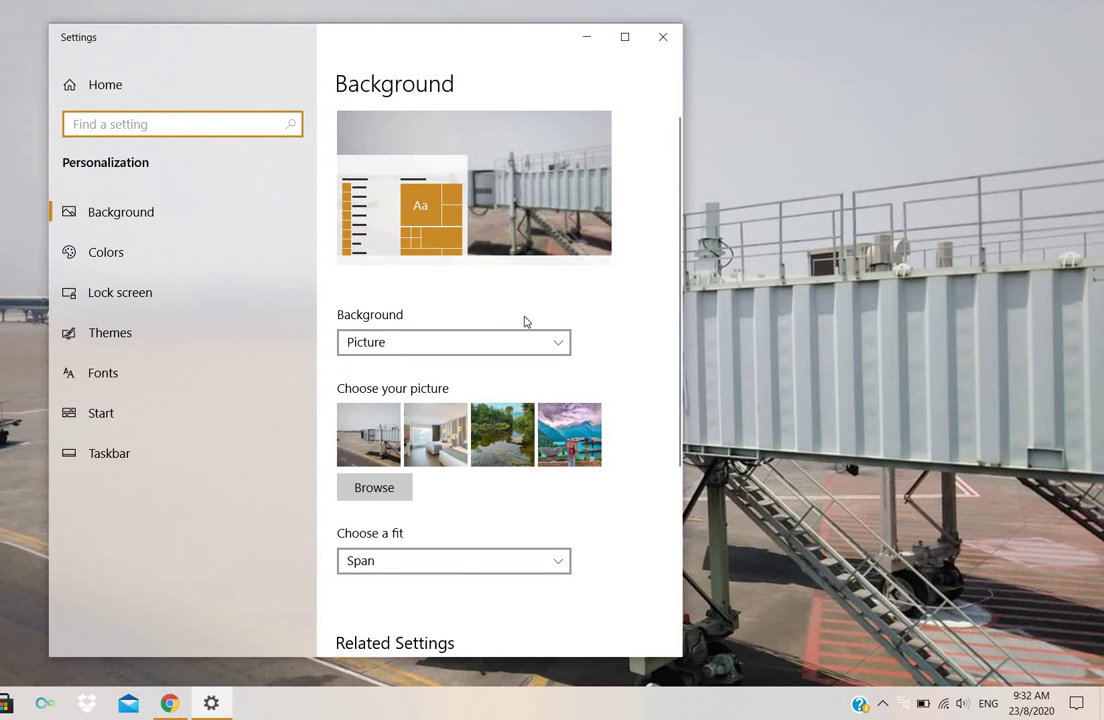
left_click(559, 347)
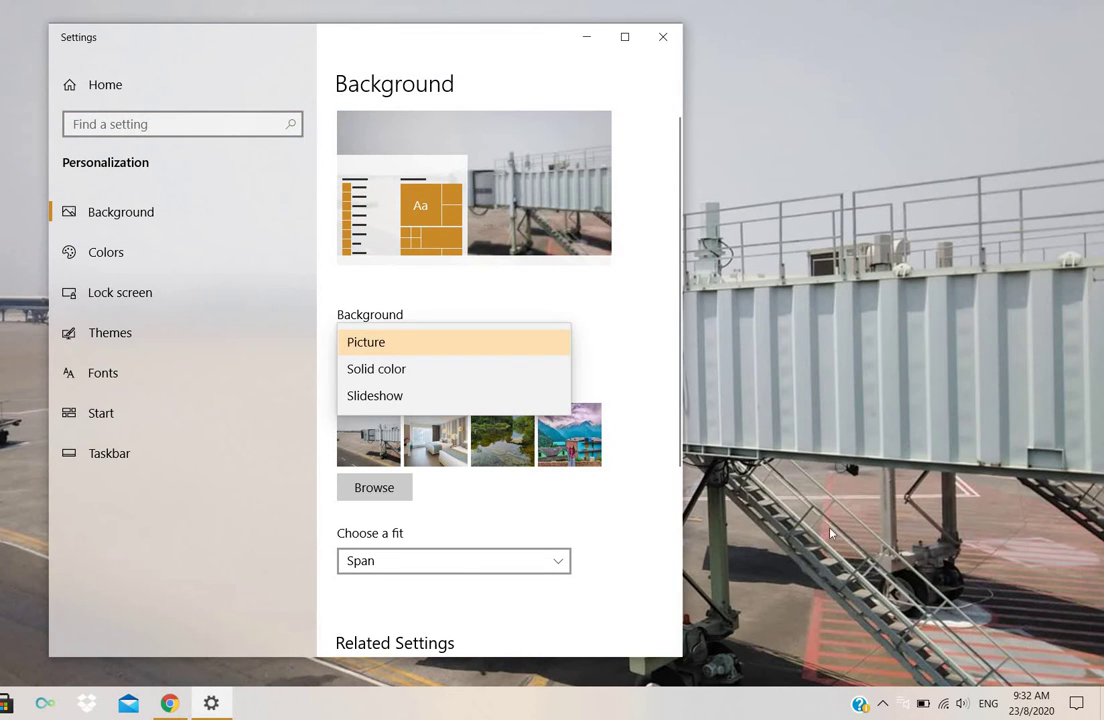
left_click(472, 374)
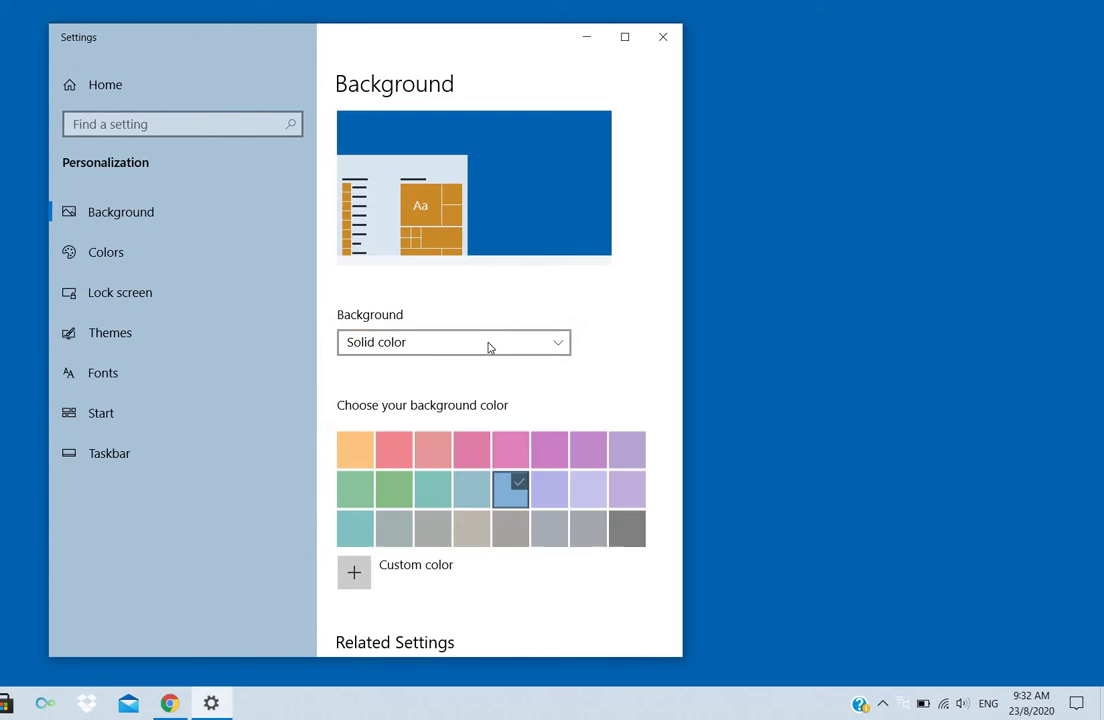
left_click(586, 37)
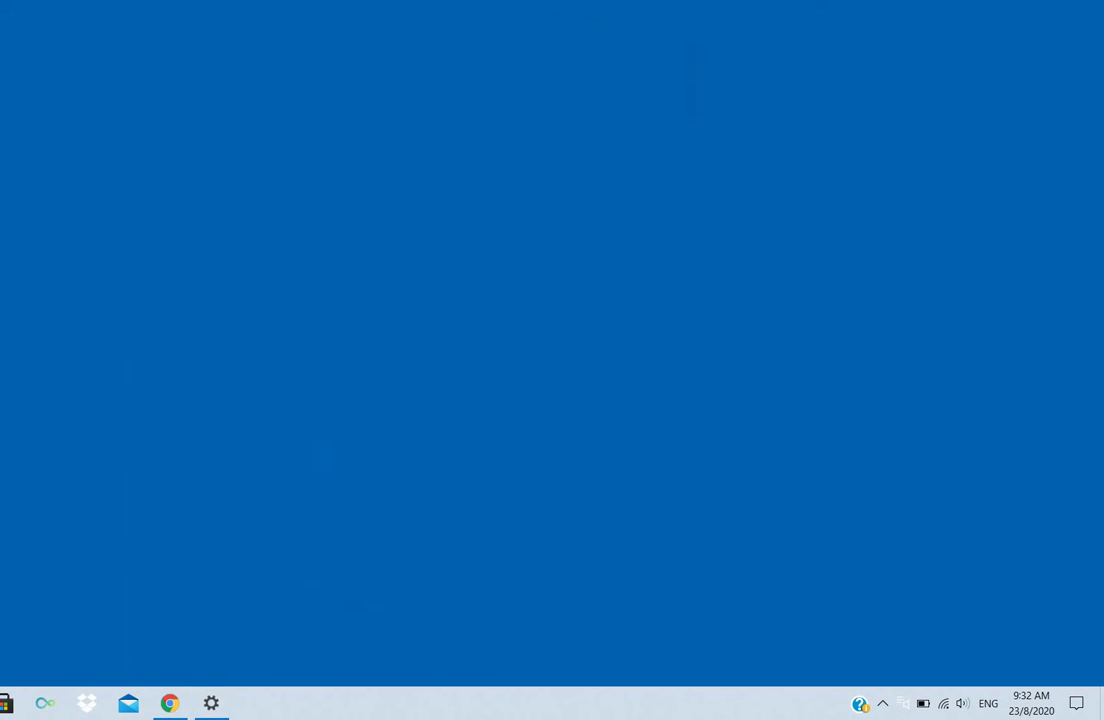
left_click(214, 705)
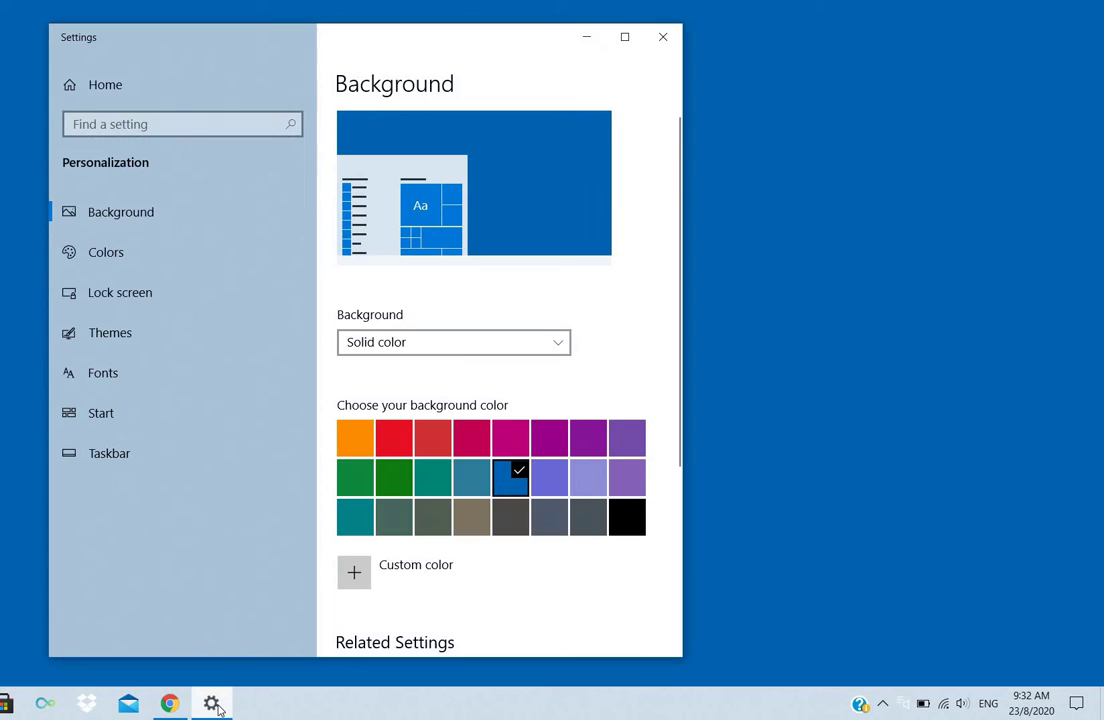
left_click(560, 344)
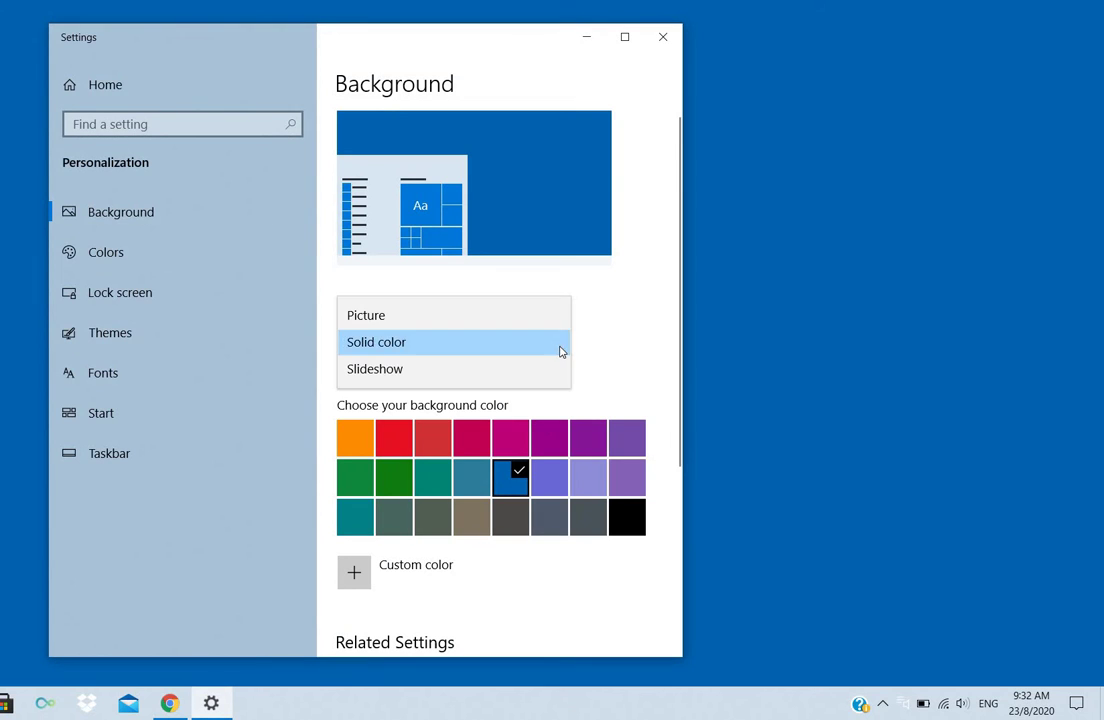
left_click(436, 317)
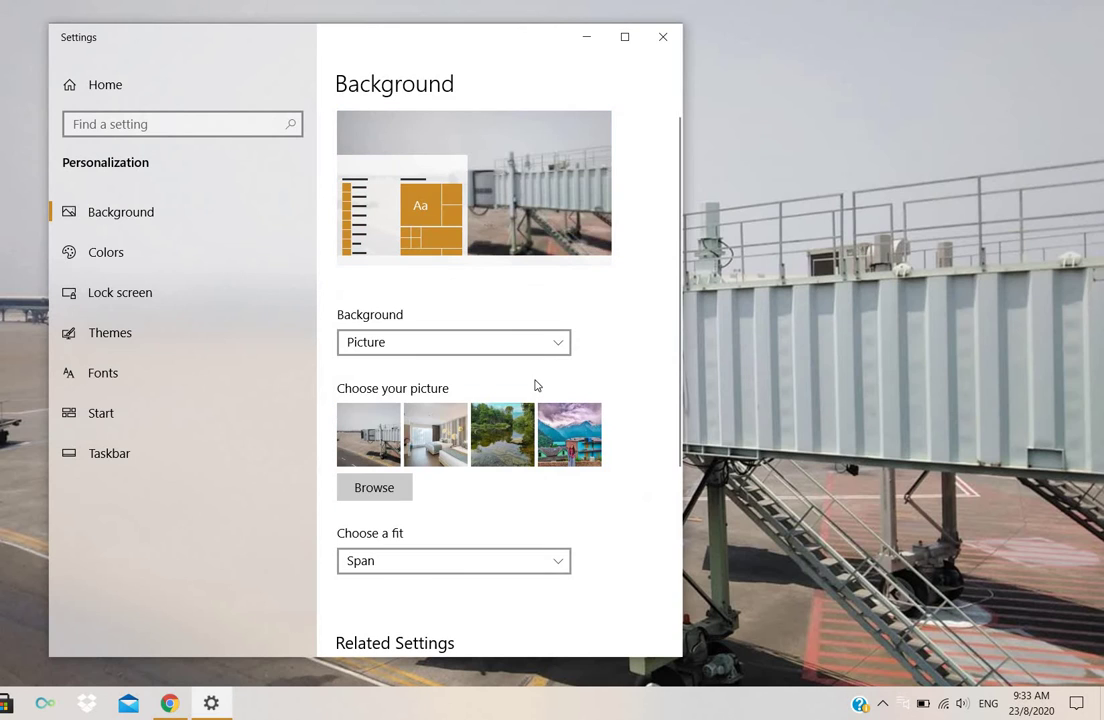
- Minimize Settings to reveal the jet bridge wallpaper on the desktop
scroll(440, 355, "down", 3)
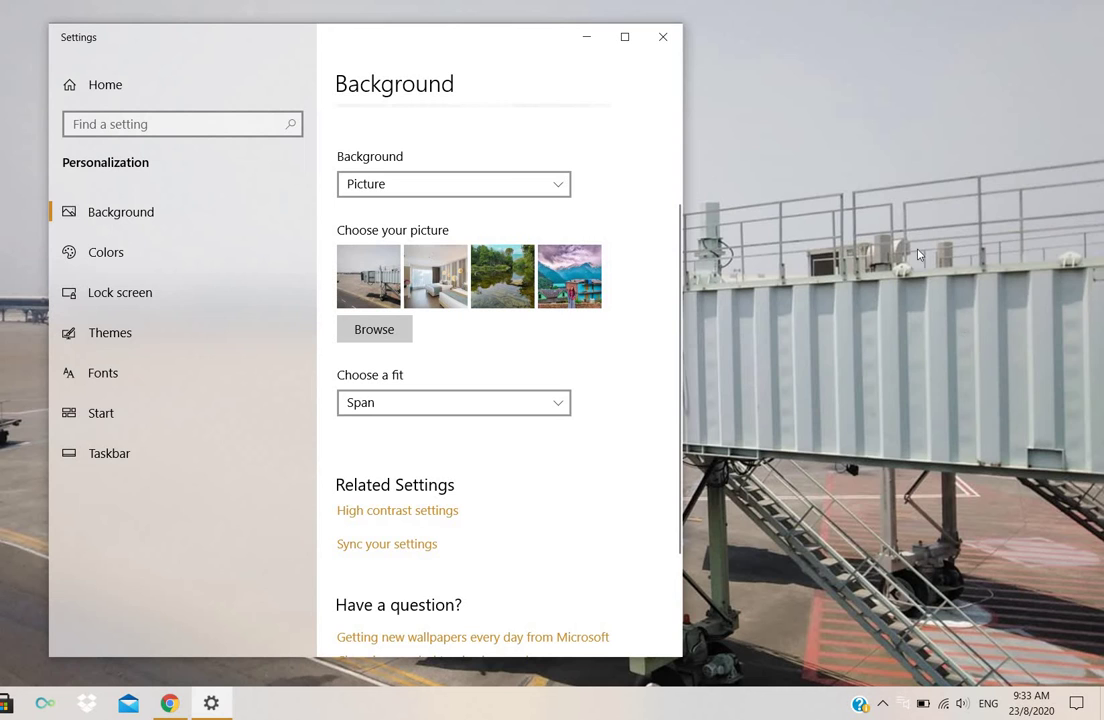
left_click(586, 41)
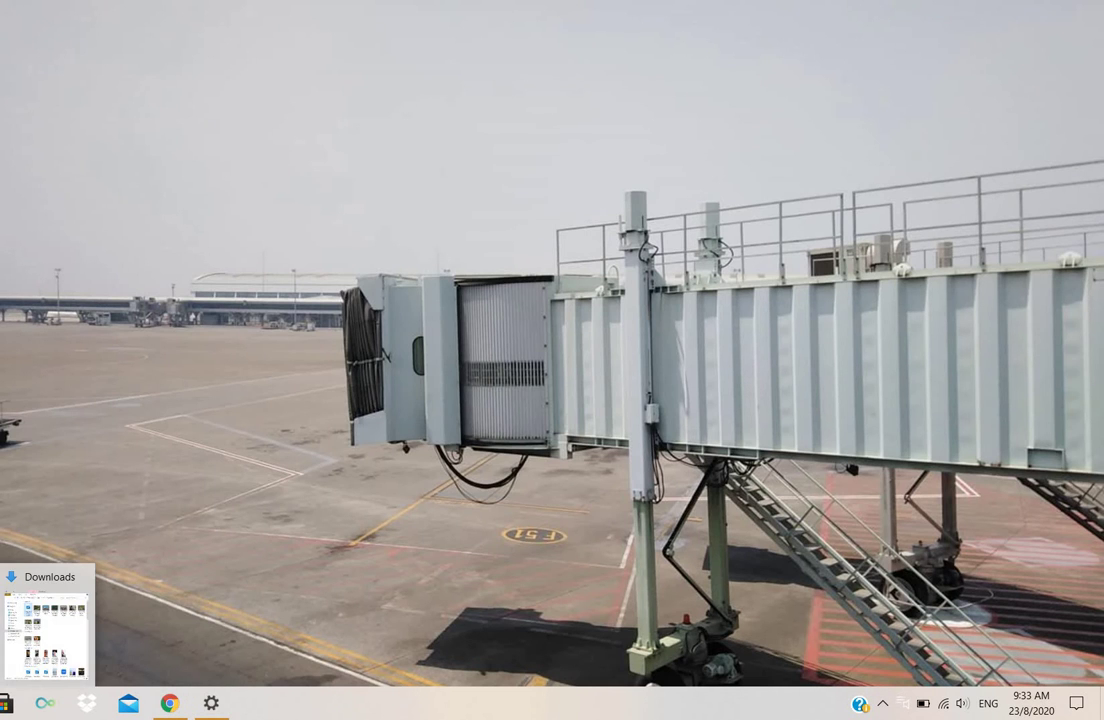
- Restore the fly folder and browse through its photos
left_click(46, 630)
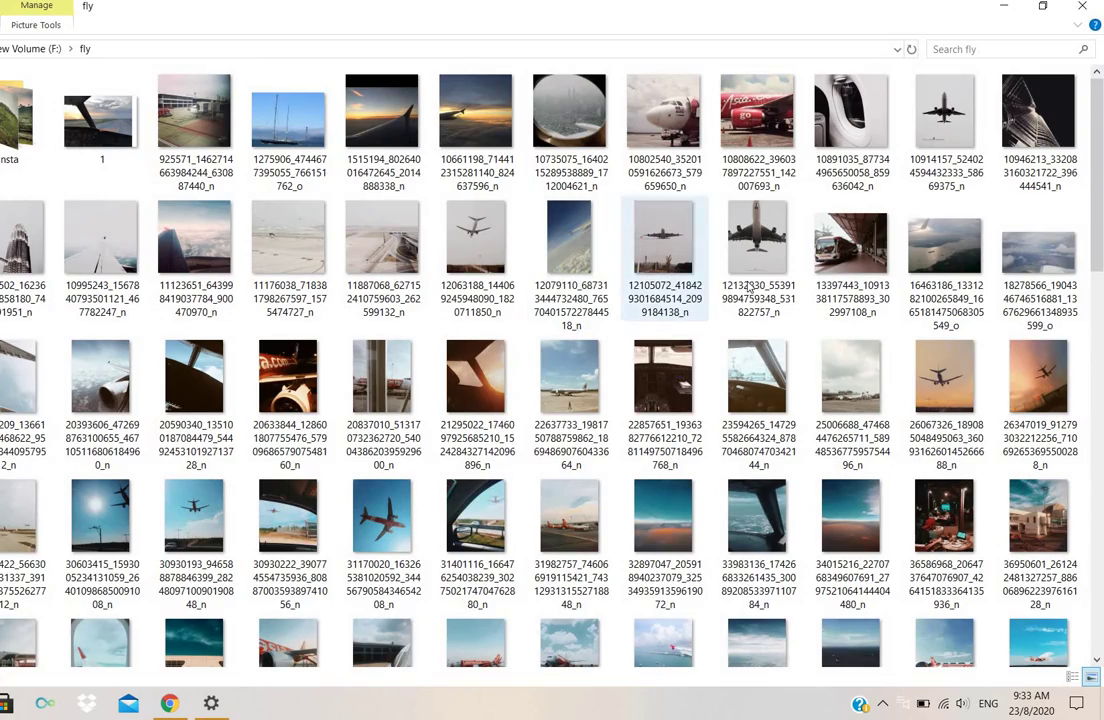
scroll(710, 379, "down", 5)
scroll(704, 393, "down", 5)
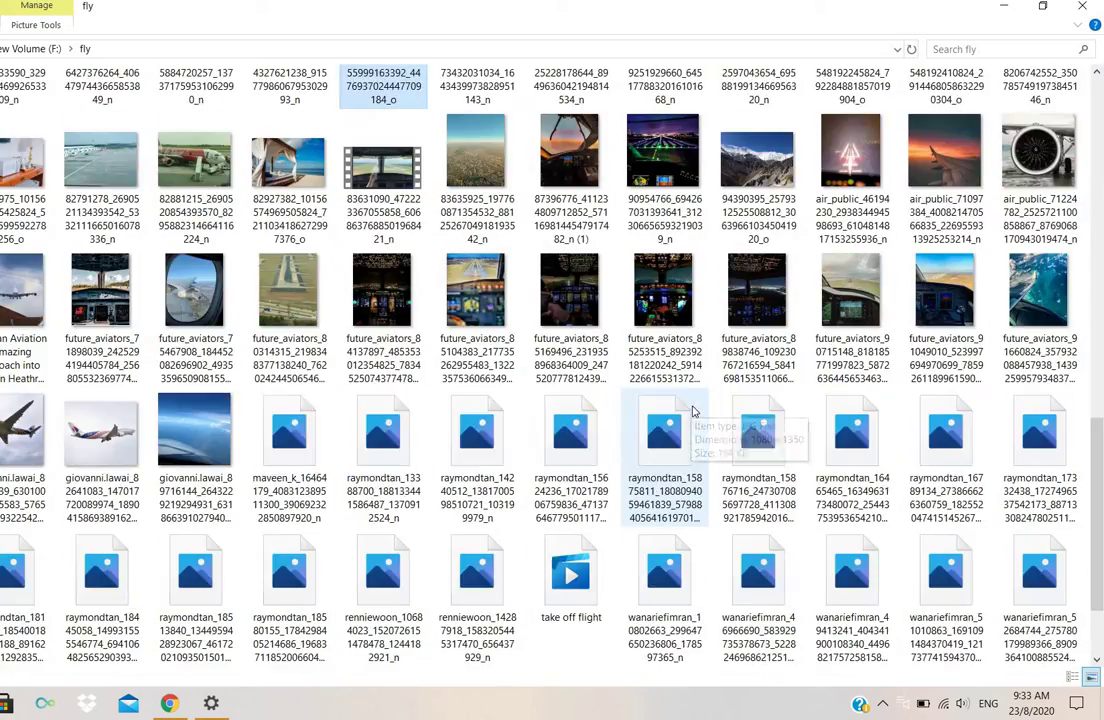
scroll(698, 407, "down", 3)
scroll(698, 407, "down", 1)
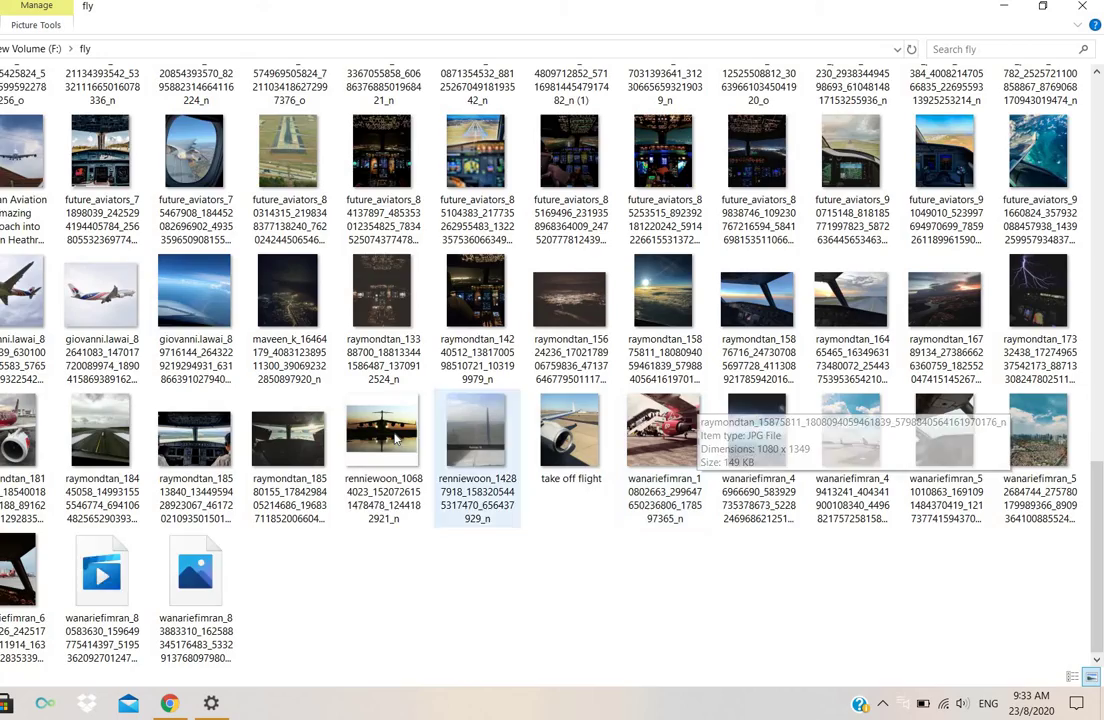
scroll(508, 393, "up", 2)
scroll(508, 393, "up", 1)
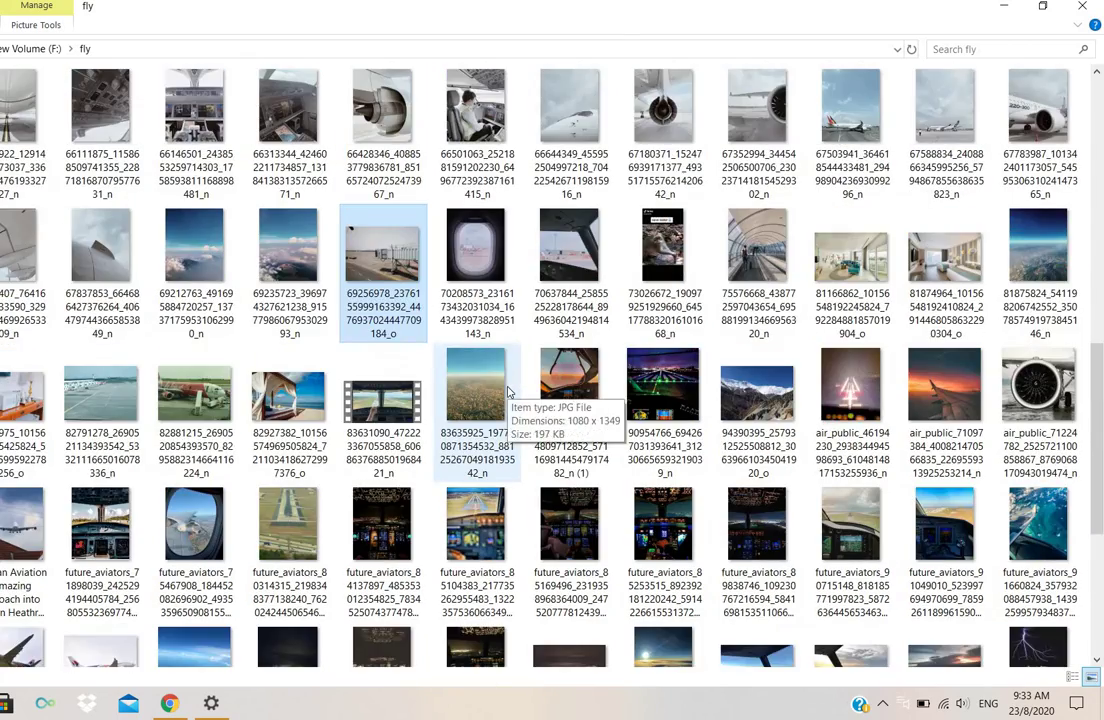
scroll(508, 393, "up", 3)
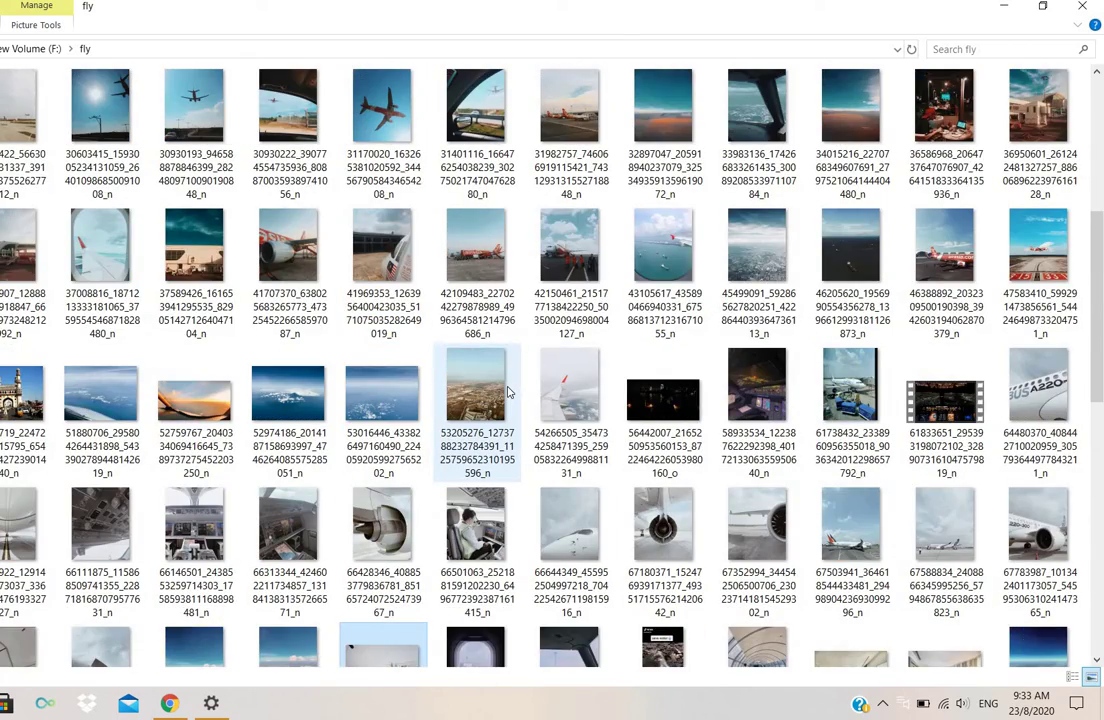
- Set the 67588834 airliner photo as the desktop background and minimize File Explorer
left_click(925, 527)
right_click(925, 527)
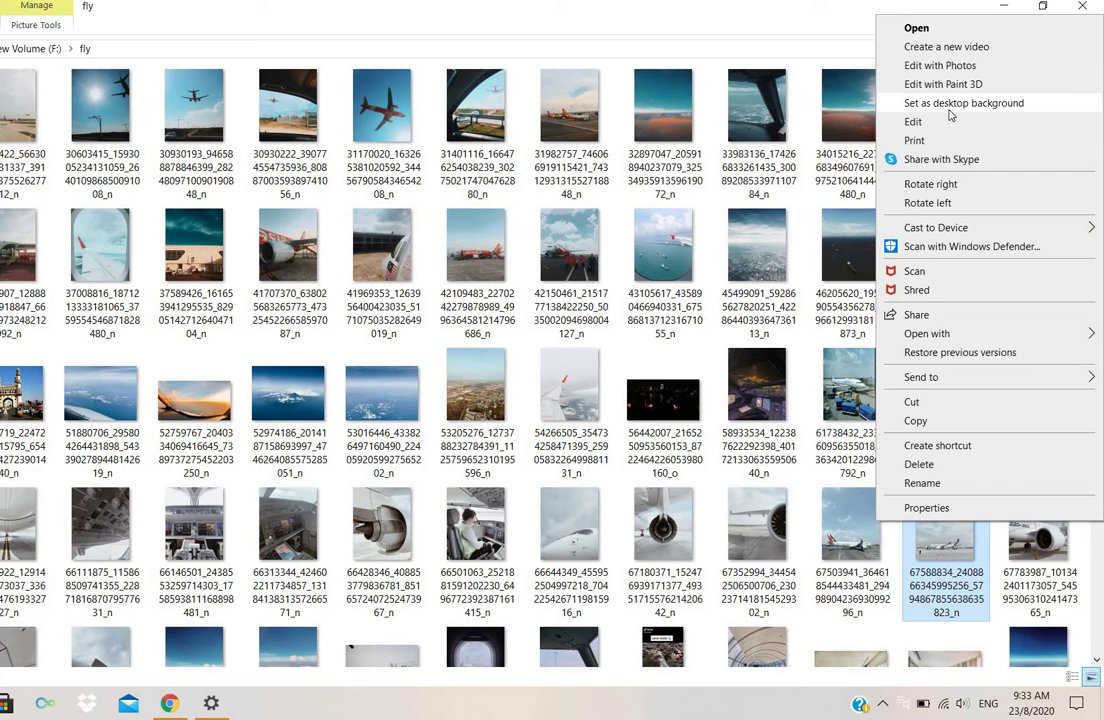
left_click(949, 110)
scroll(995, 150, "up", 3)
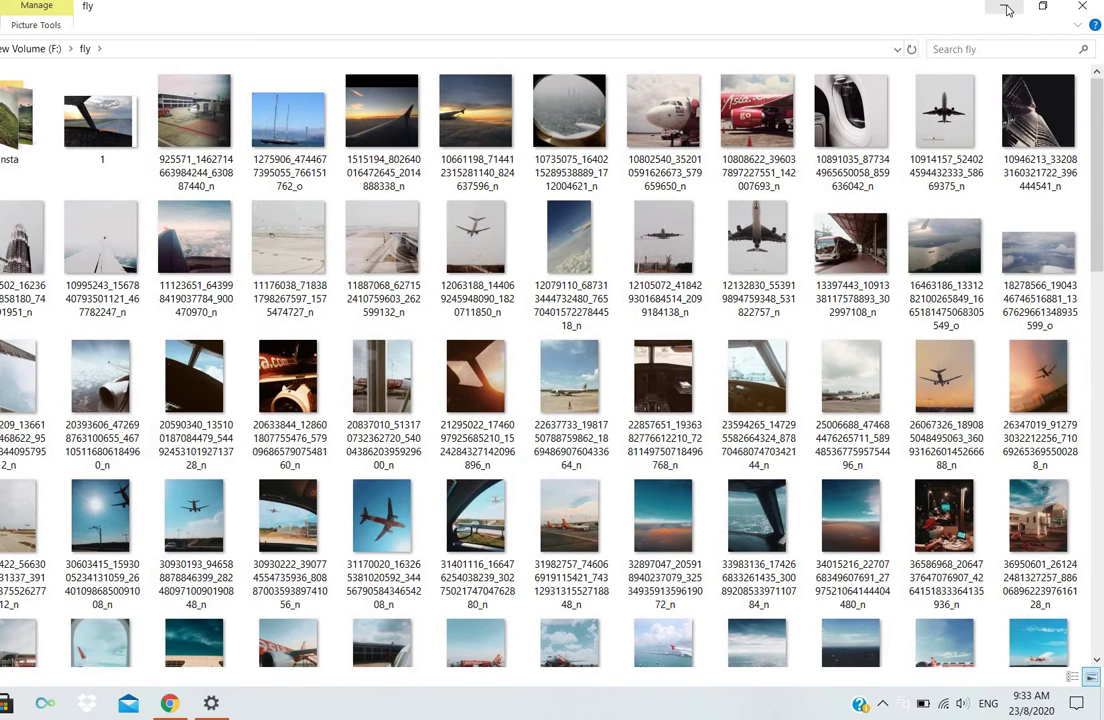
left_click(993, 22)
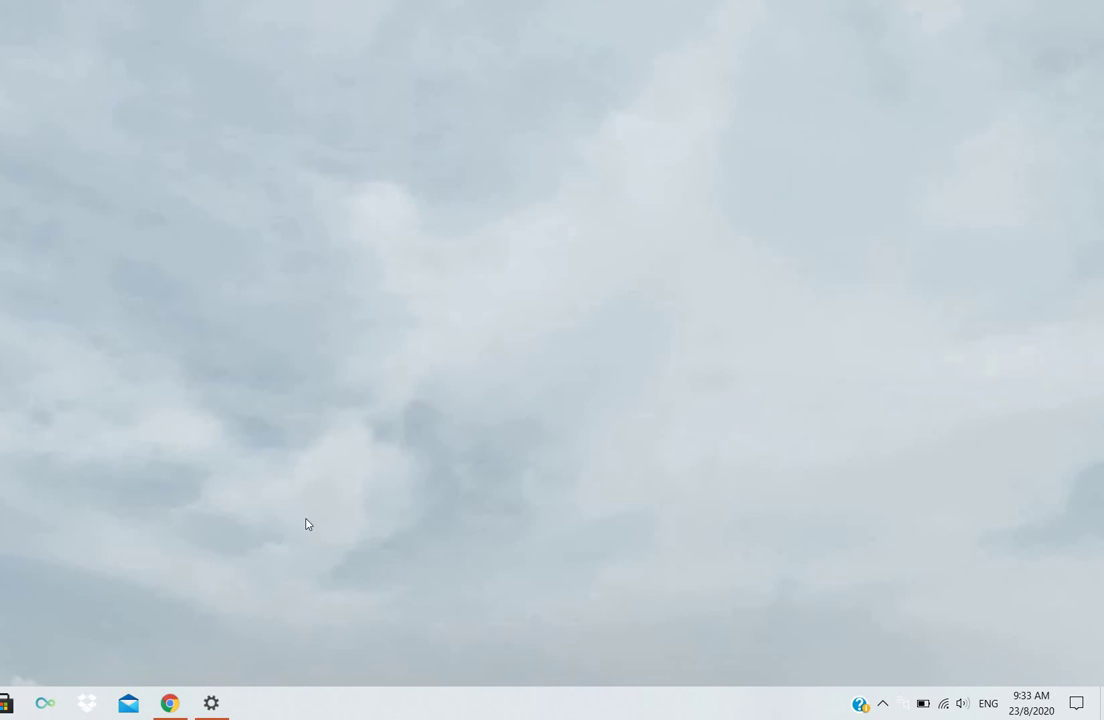
- Reopen Personalization from the desktop and scroll down to the airliner photo's Span fit setting
right_click(399, 238)
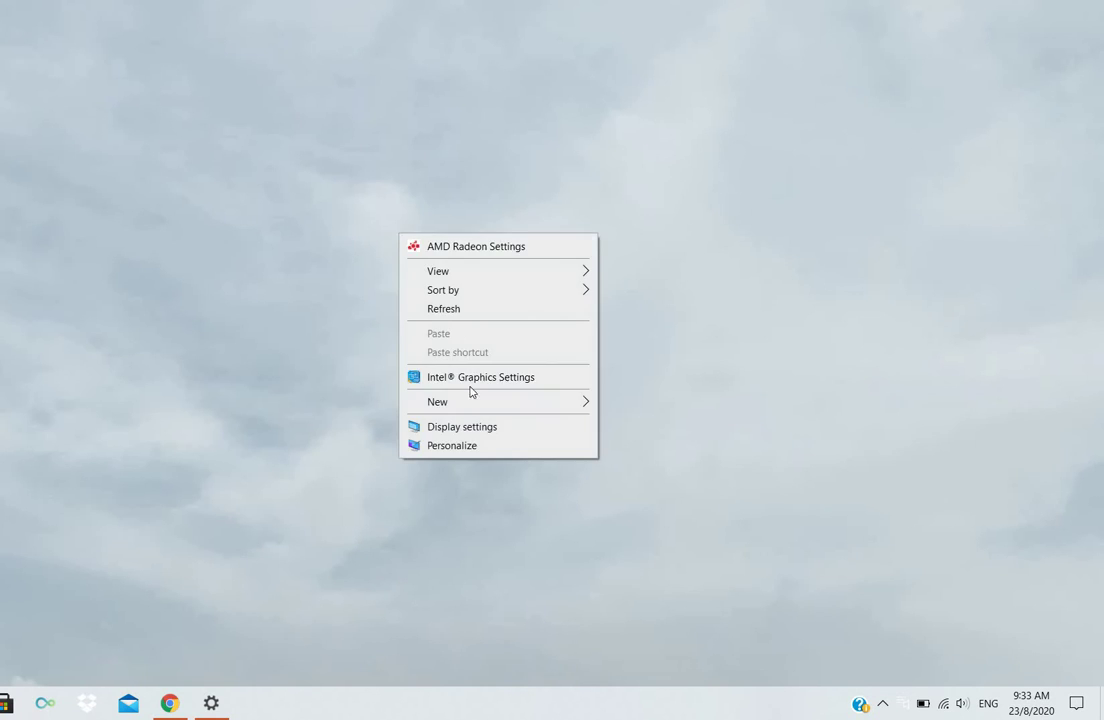
left_click(466, 446)
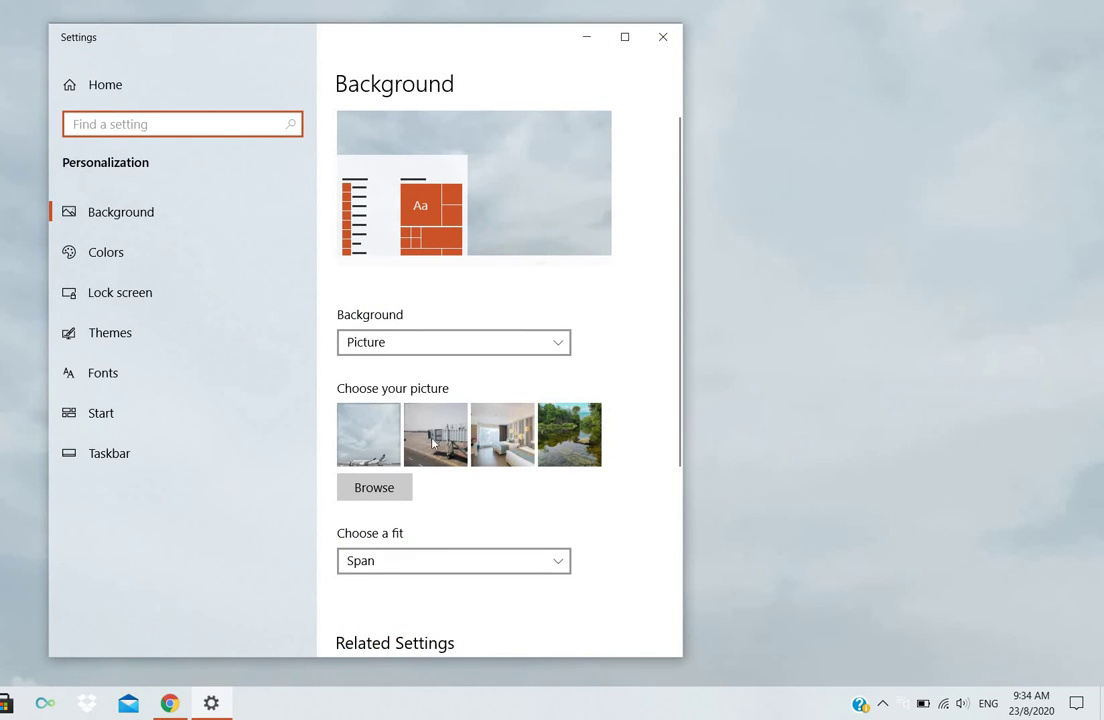
scroll(512, 463, "down", 1)
scroll(512, 463, "down", 1)
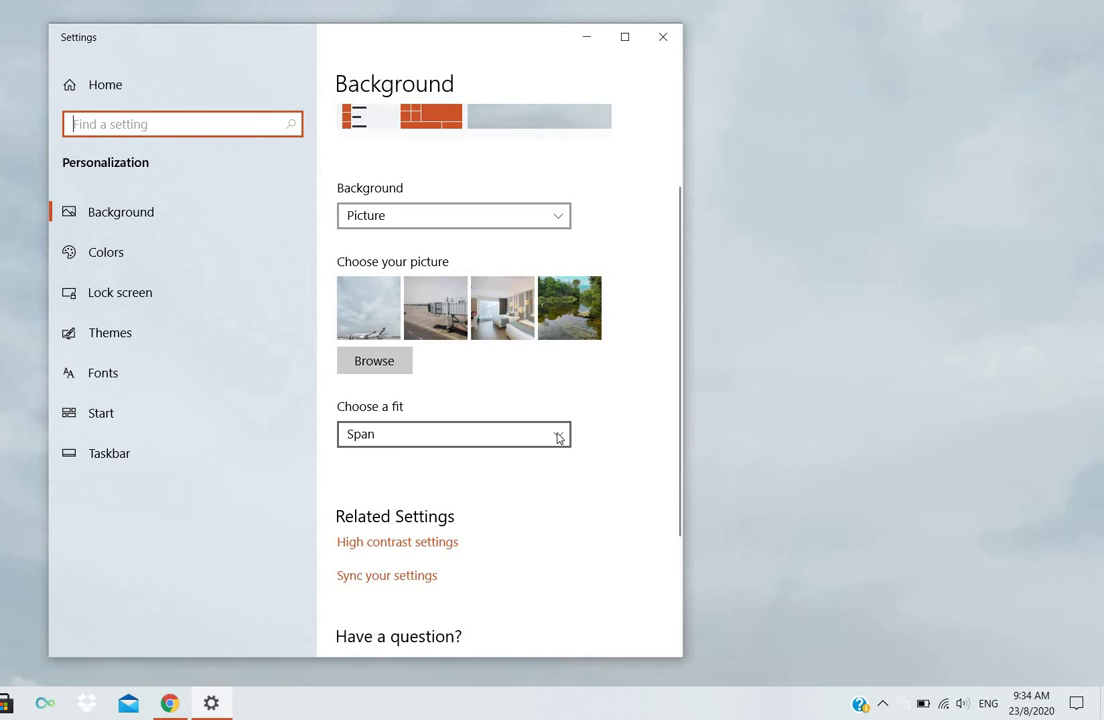
- Change the picture fit to Fill, then Fit, and minimize Settings to view it
left_click(557, 438)
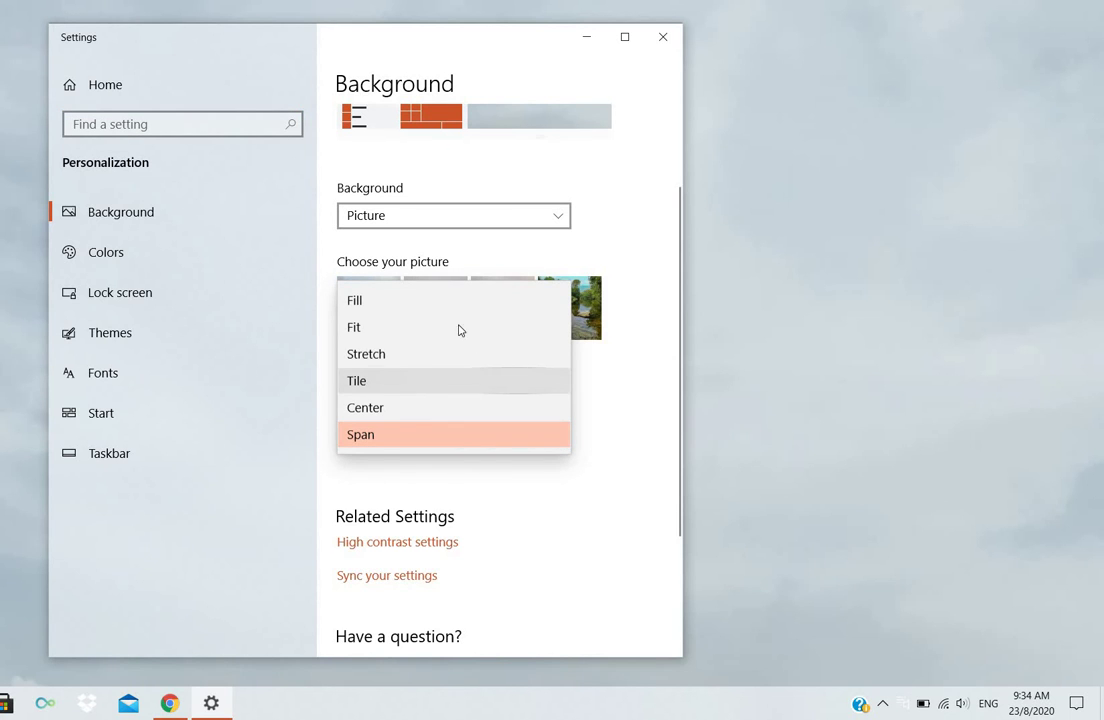
left_click(428, 301)
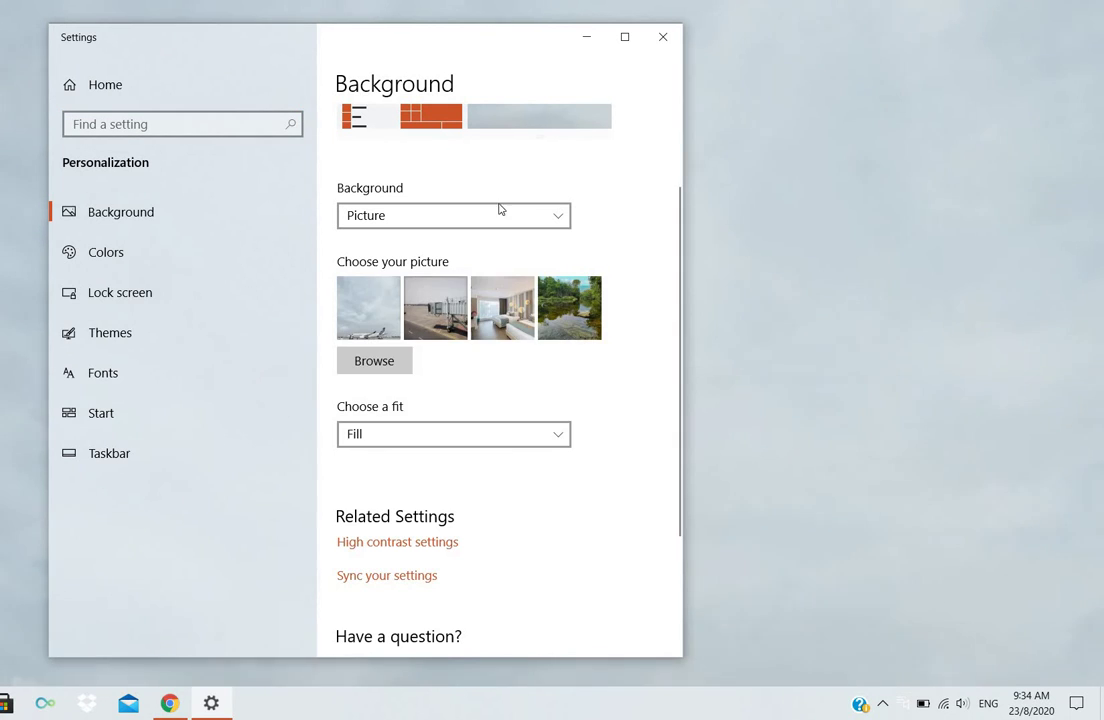
left_click(559, 440)
left_click(463, 467)
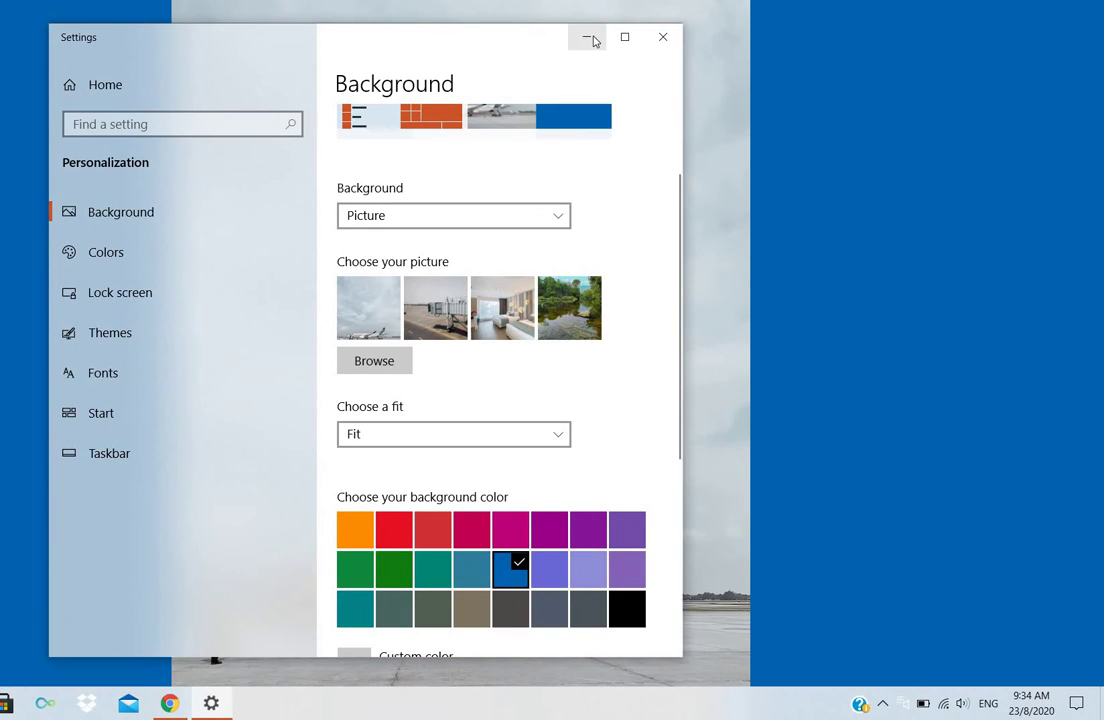
left_click(590, 38)
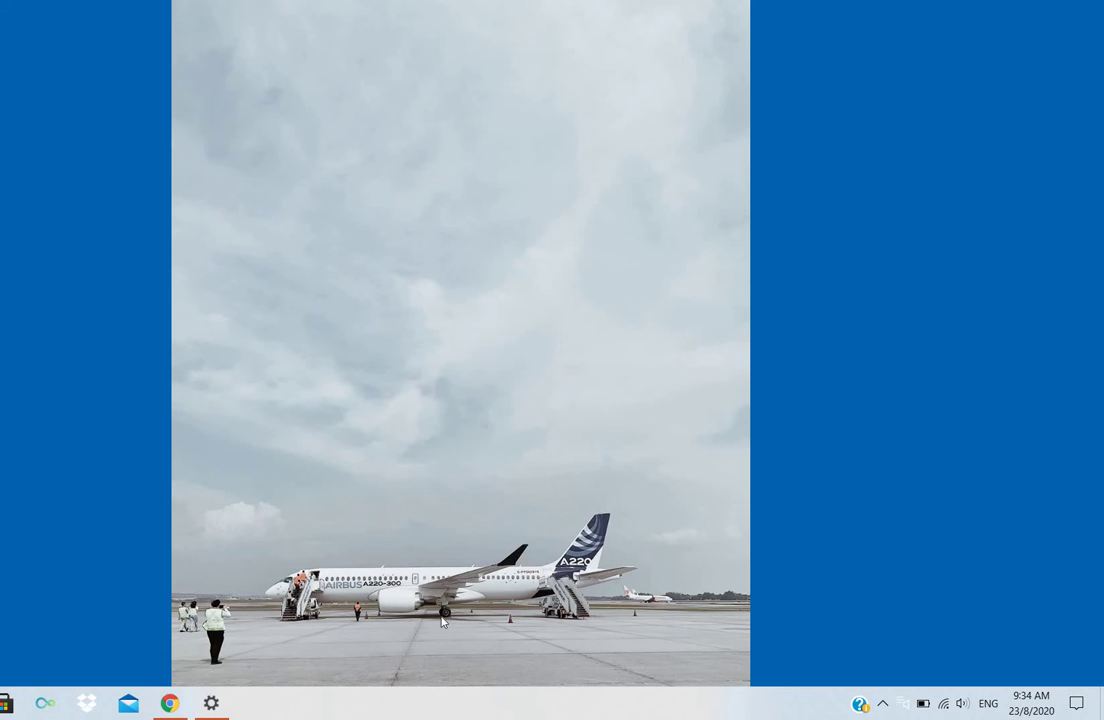
- Switch the wallpaper fit to Stretch and preview it on the desktop
left_click(211, 706)
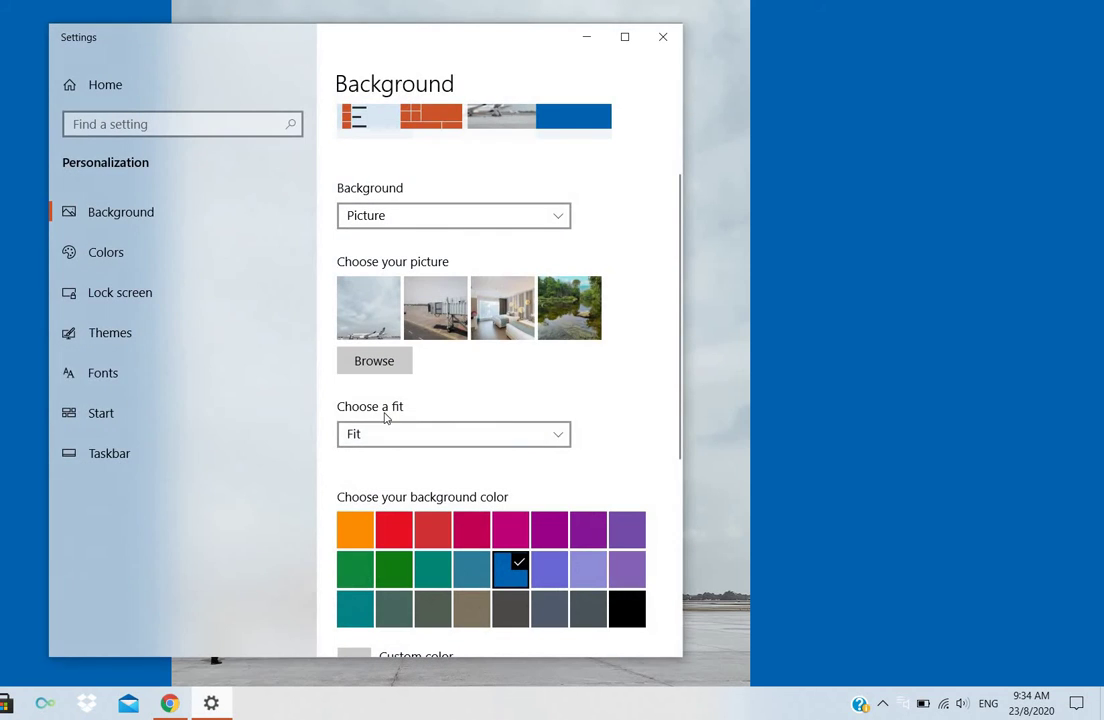
left_click(550, 438)
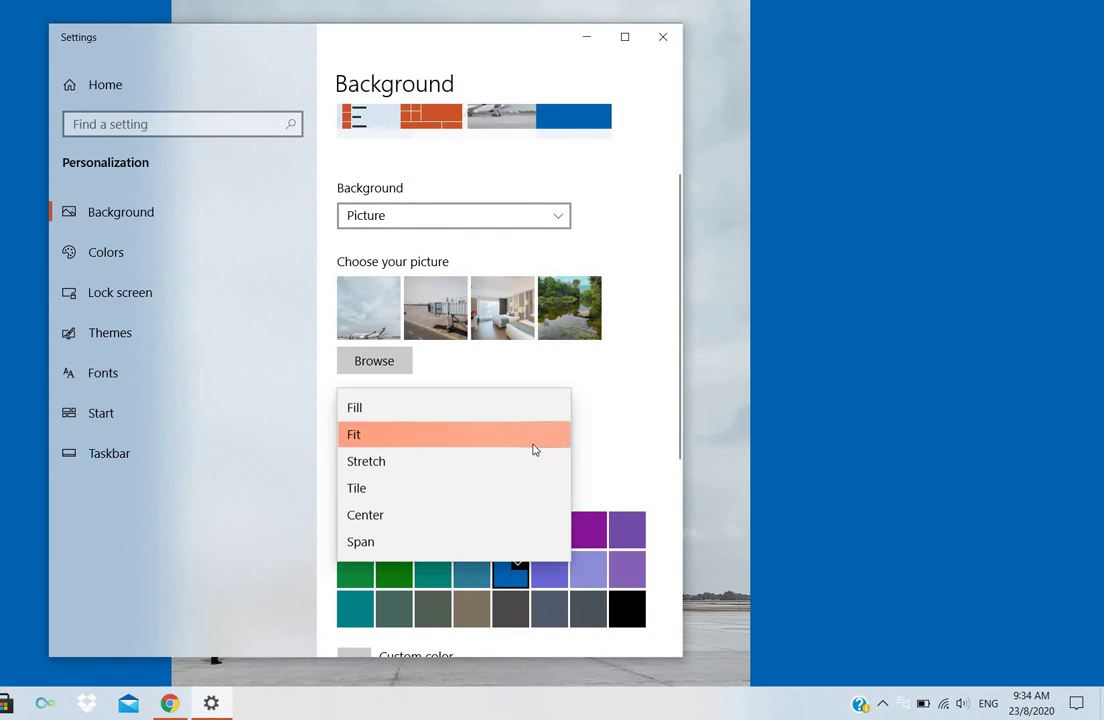
left_click(416, 465)
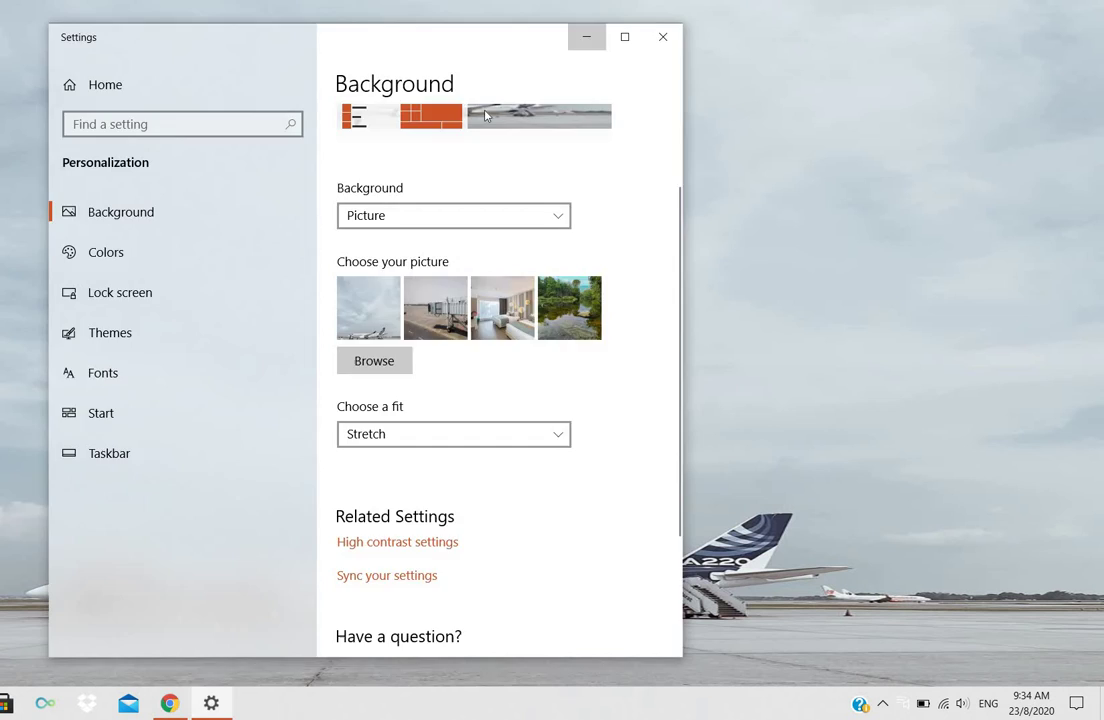
left_click(589, 38)
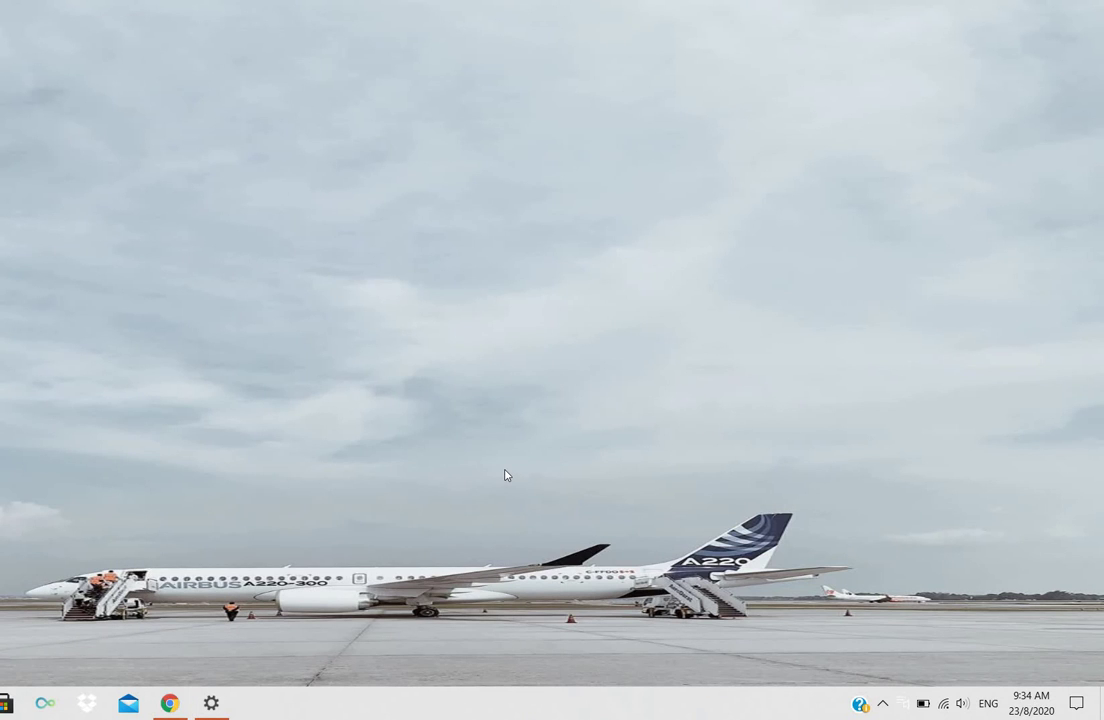
- Try the Tile fit, then Center, and preview the centered wallpaper
left_click(222, 707)
left_click(549, 436)
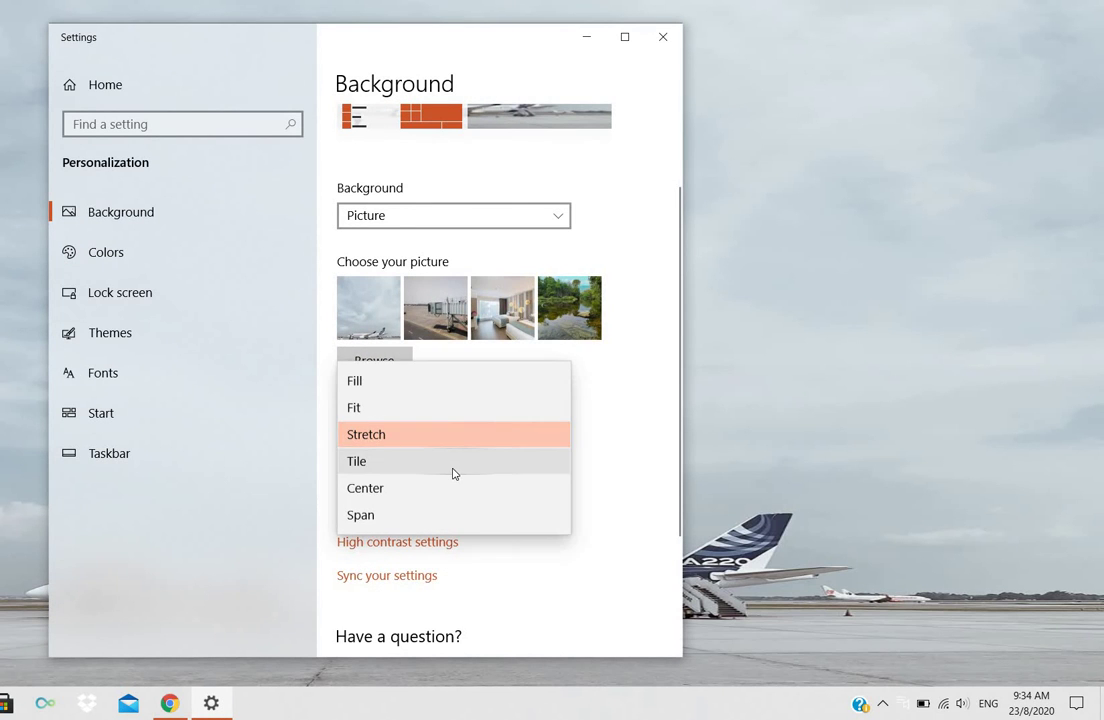
left_click(453, 462)
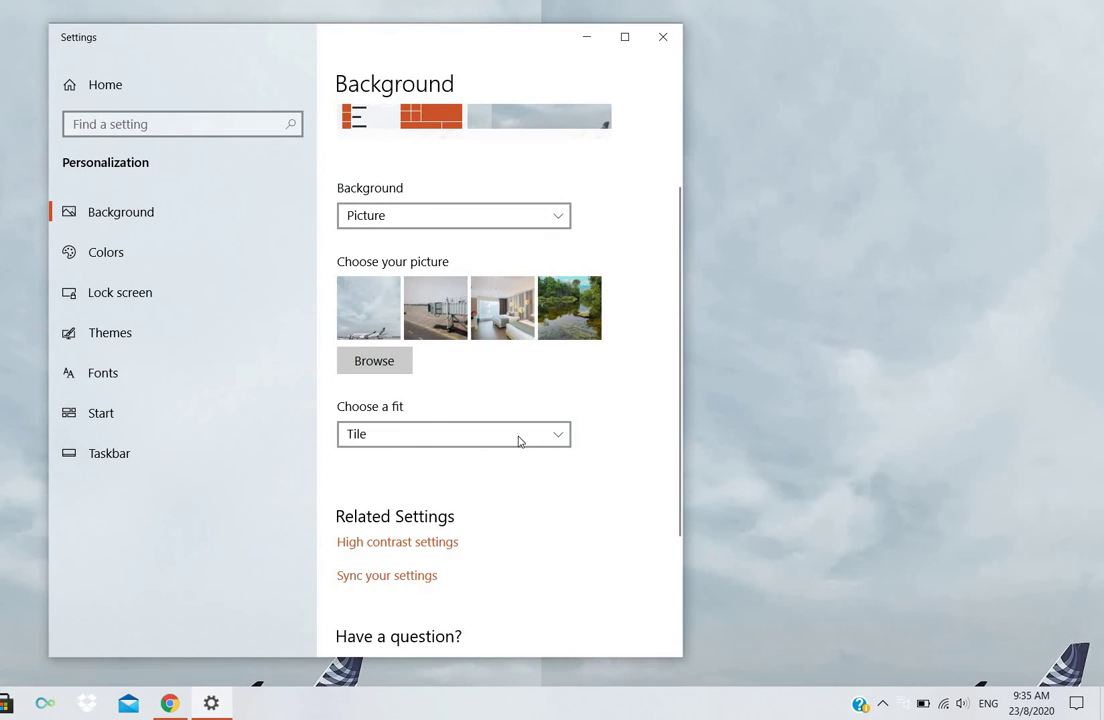
left_click(535, 440)
left_click(466, 461)
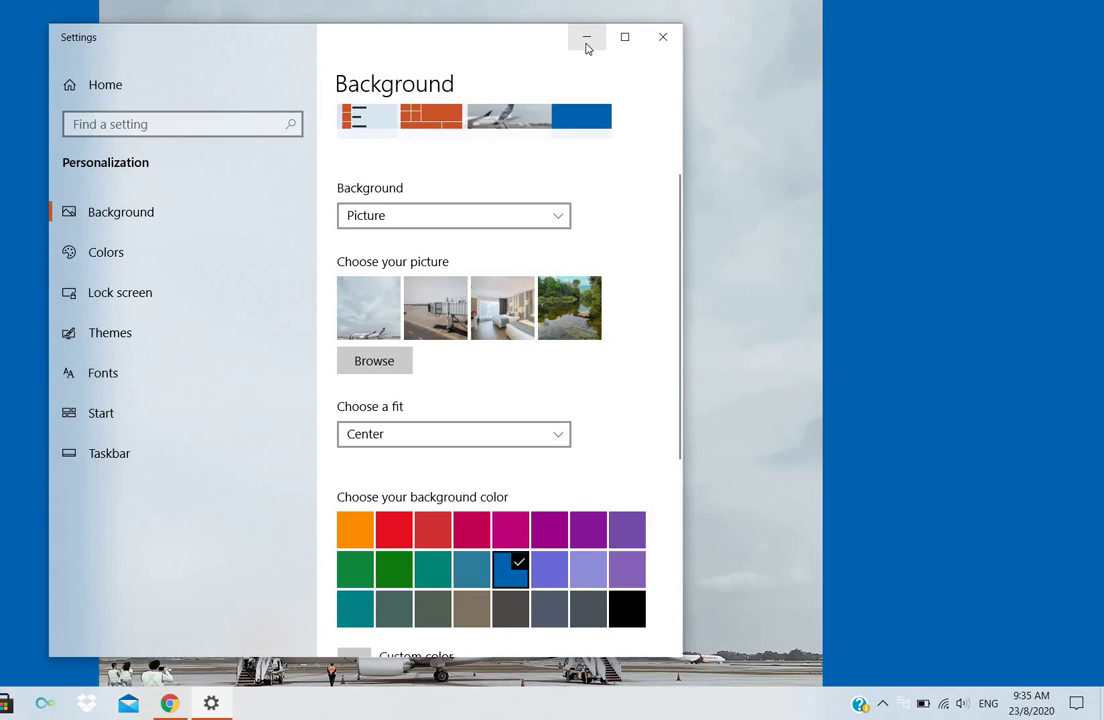
left_click(586, 37)
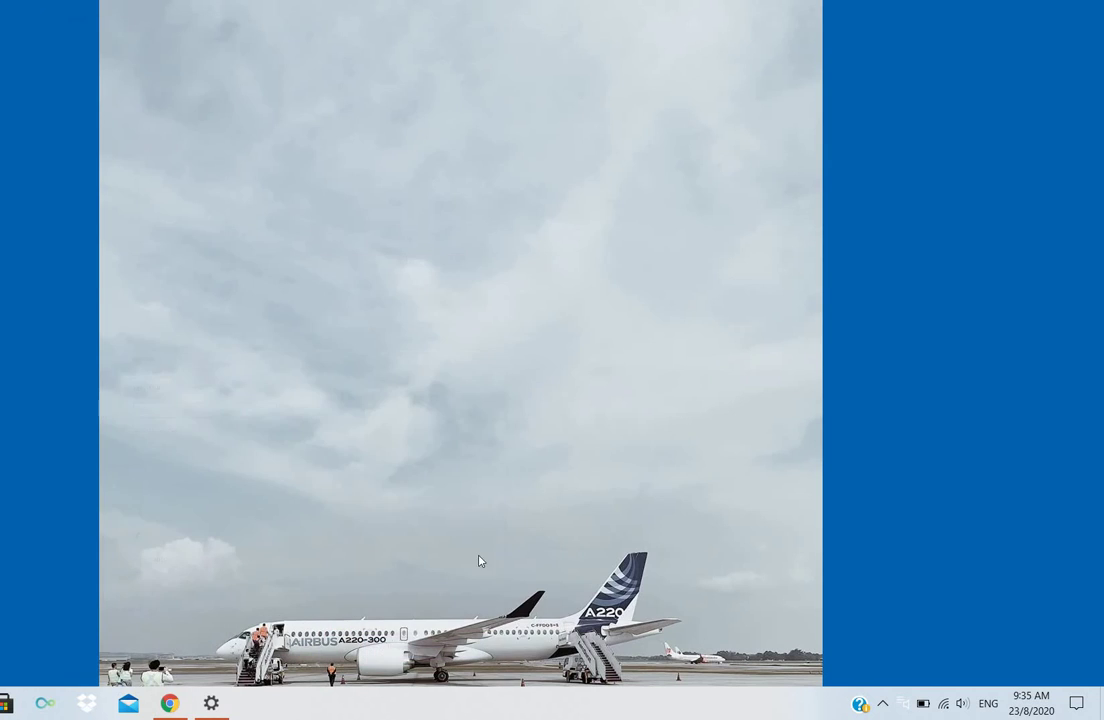
- Switch the wallpaper fit to Span and preview it
left_click(224, 712)
left_click(557, 440)
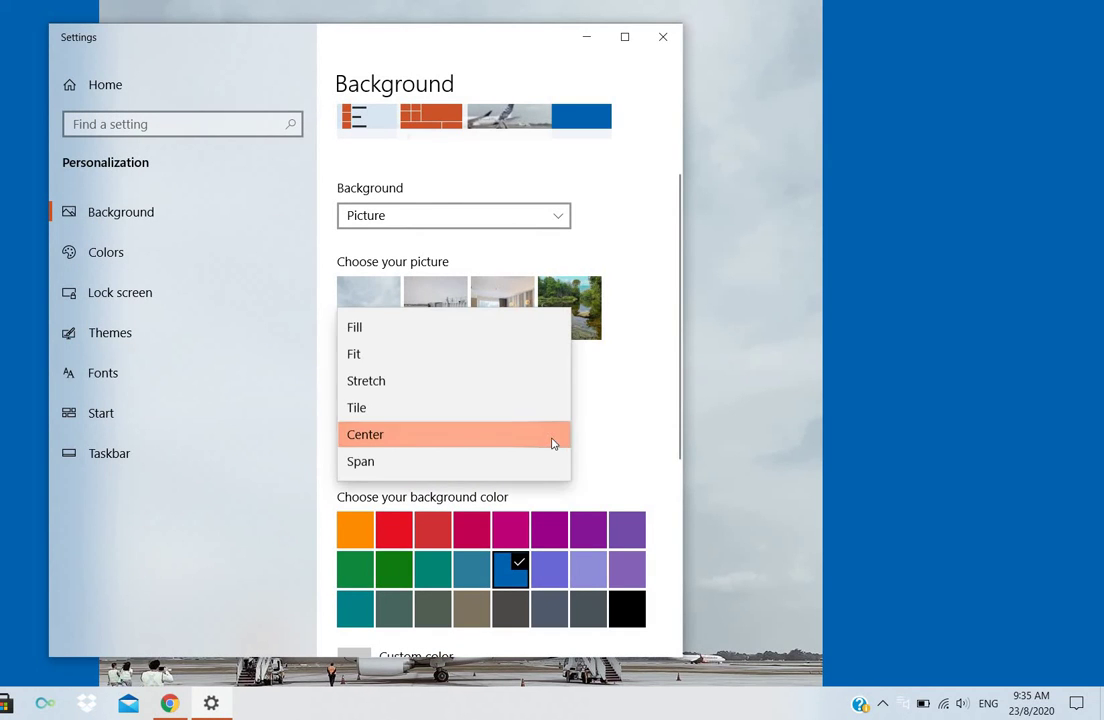
left_click(458, 468)
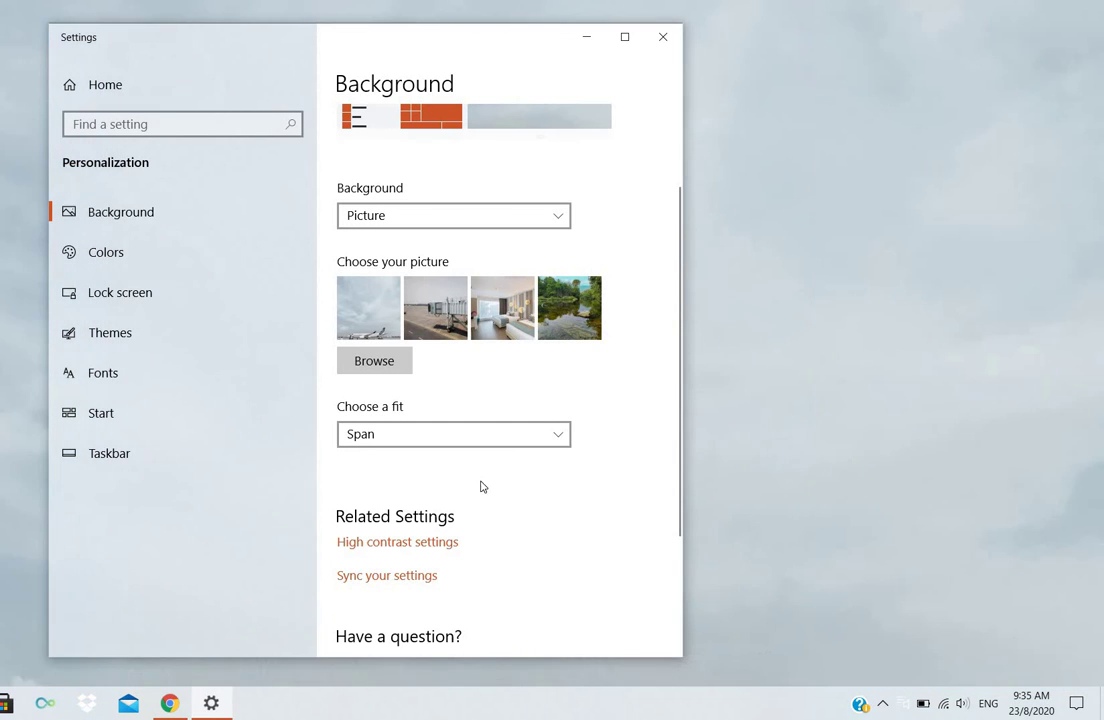
left_click(590, 36)
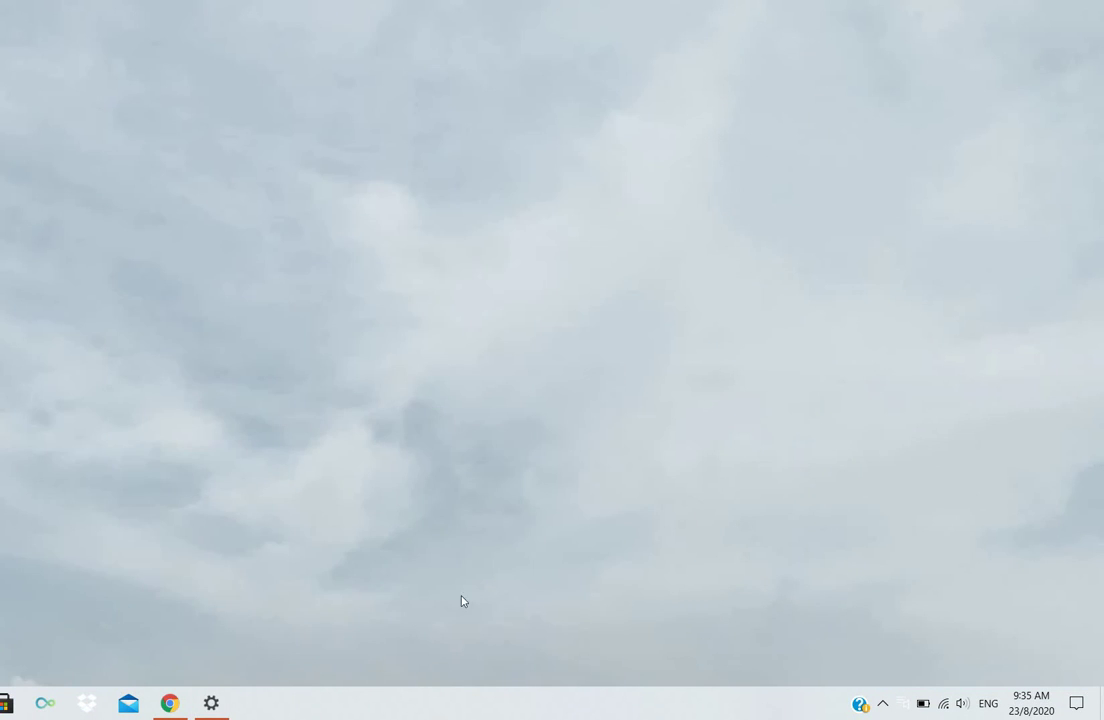
- Try Fill, then settle on Fit with blue side bars and check the result
left_click(211, 703)
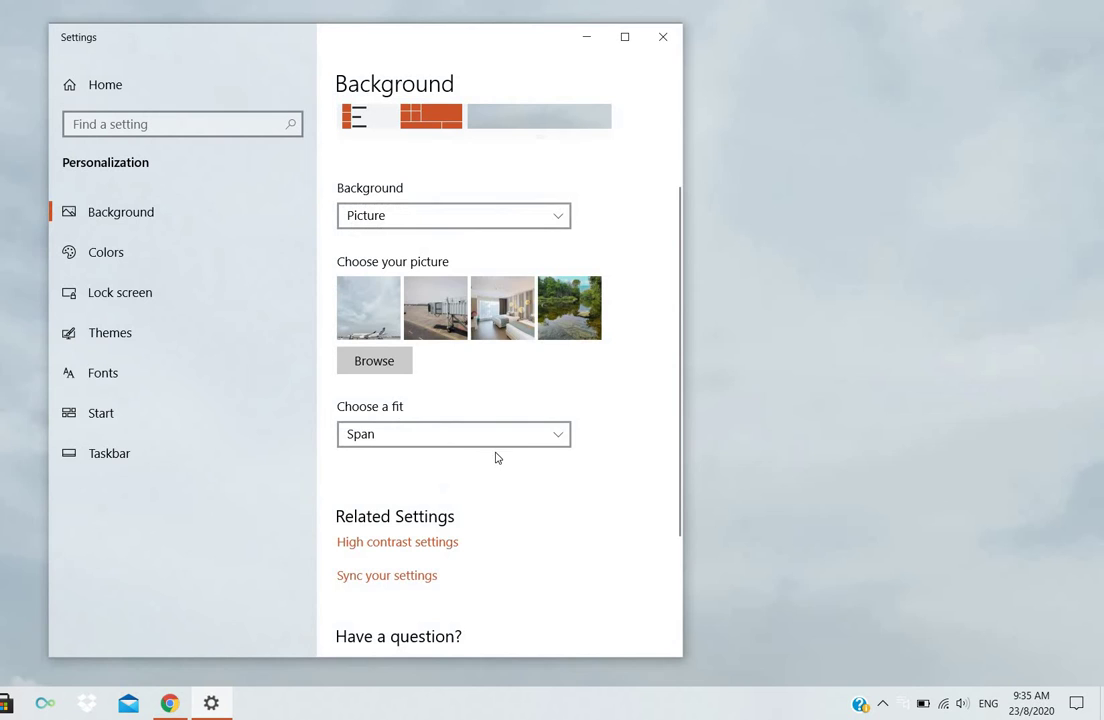
left_click(560, 437)
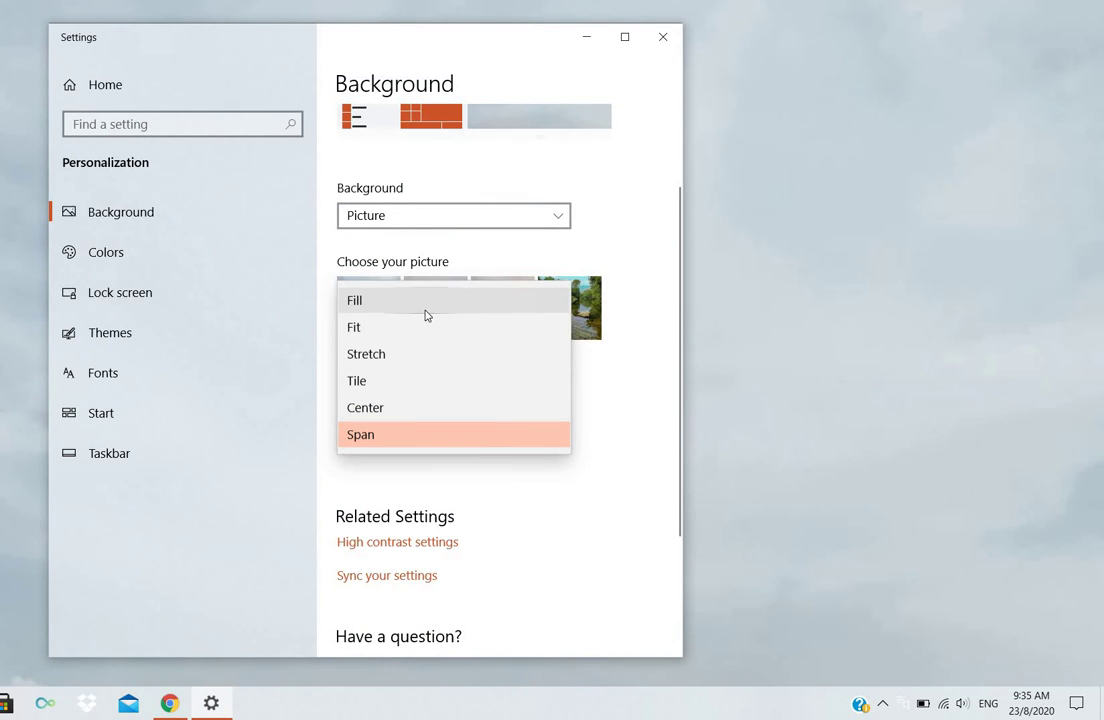
left_click(426, 310)
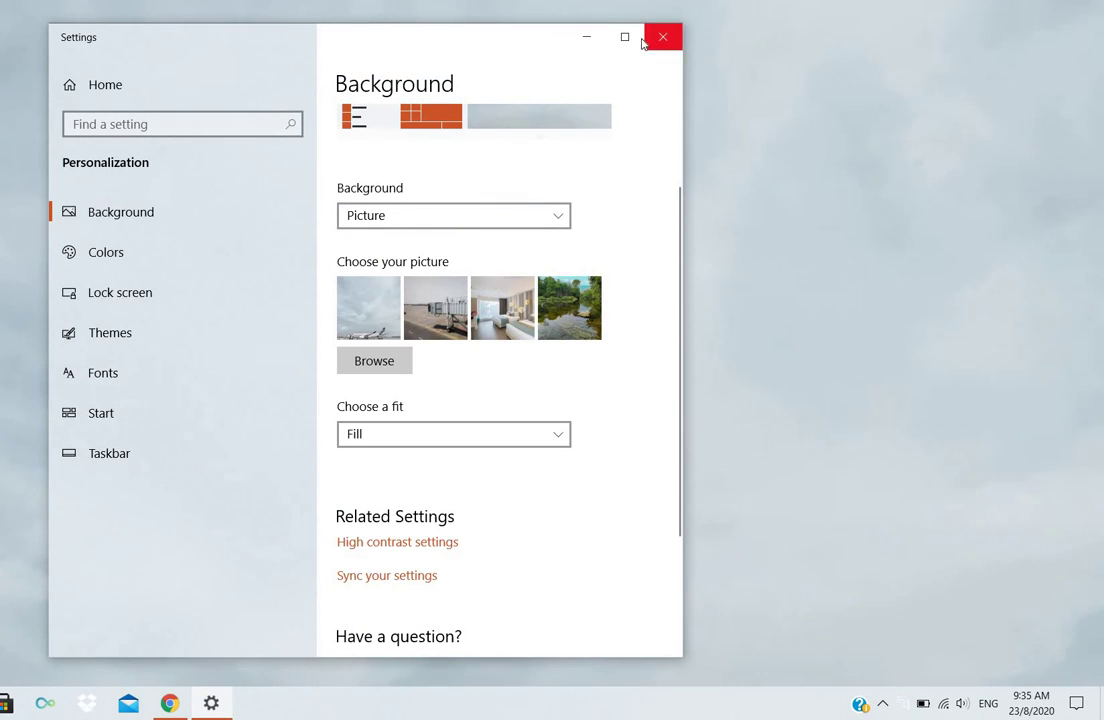
left_click(556, 436)
left_click(463, 466)
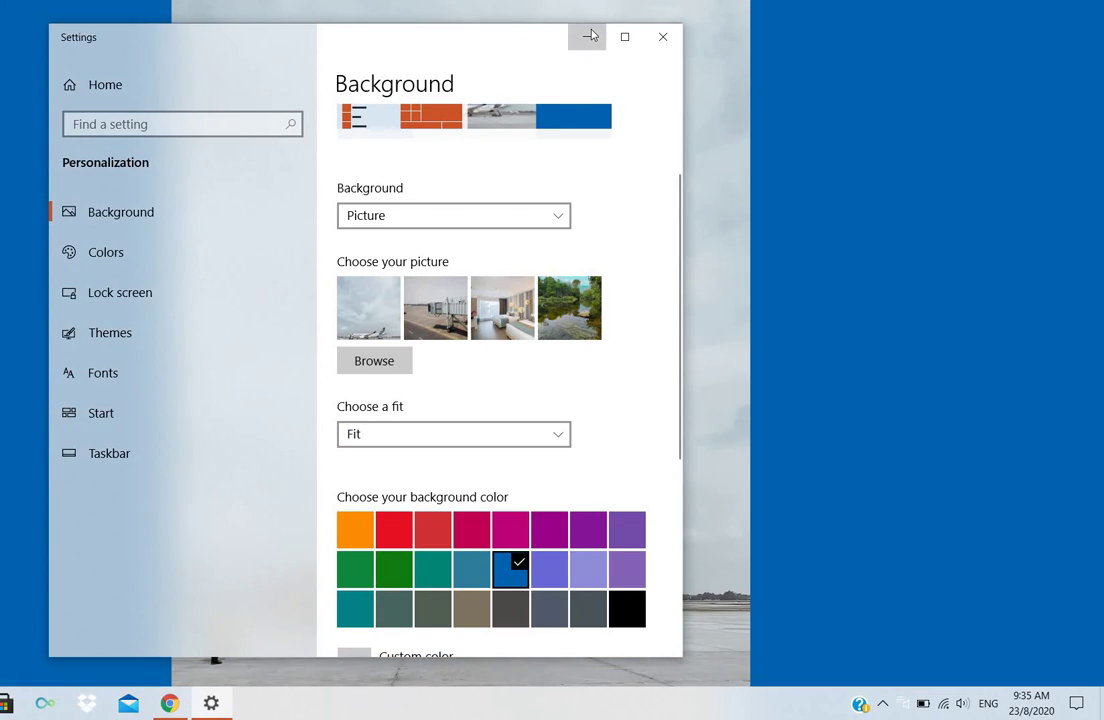
left_click(589, 36)
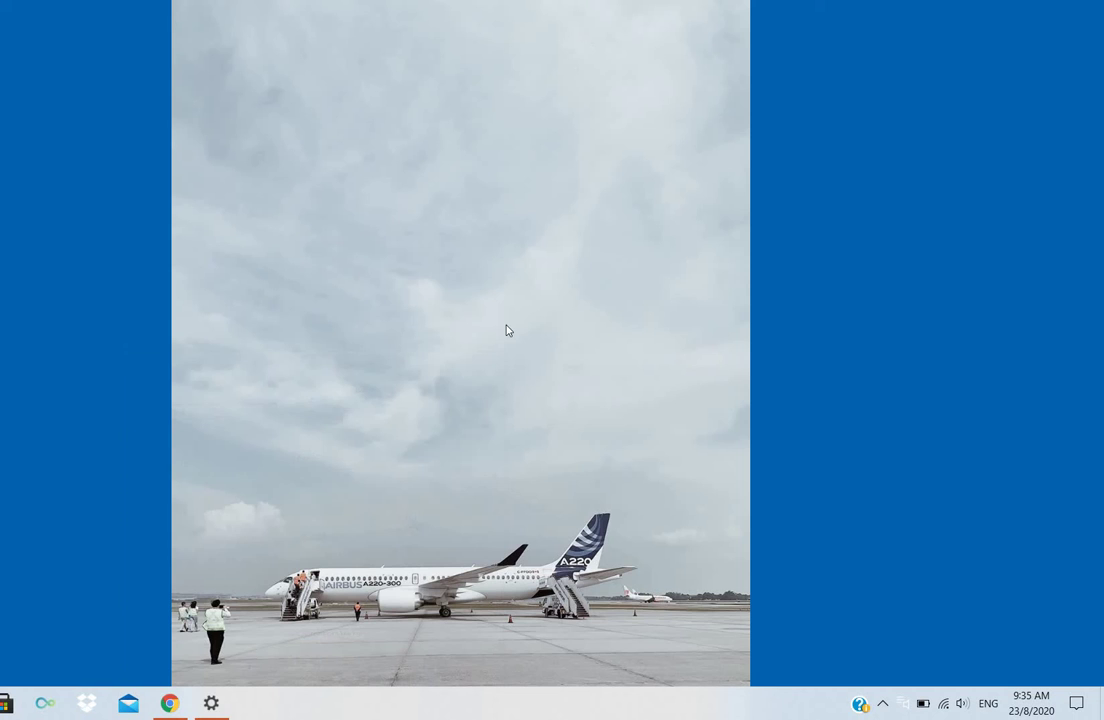
left_click(215, 705)
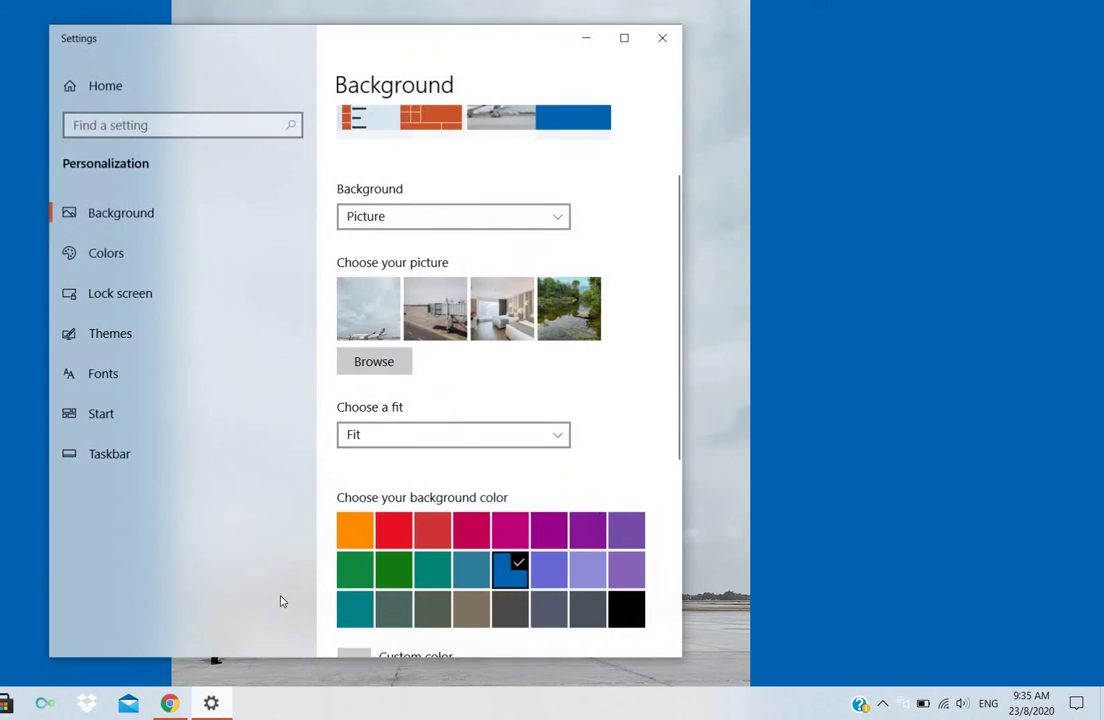
- Look over the Colors page, then set the lock screen picture to the cave beach photo
left_click(197, 254)
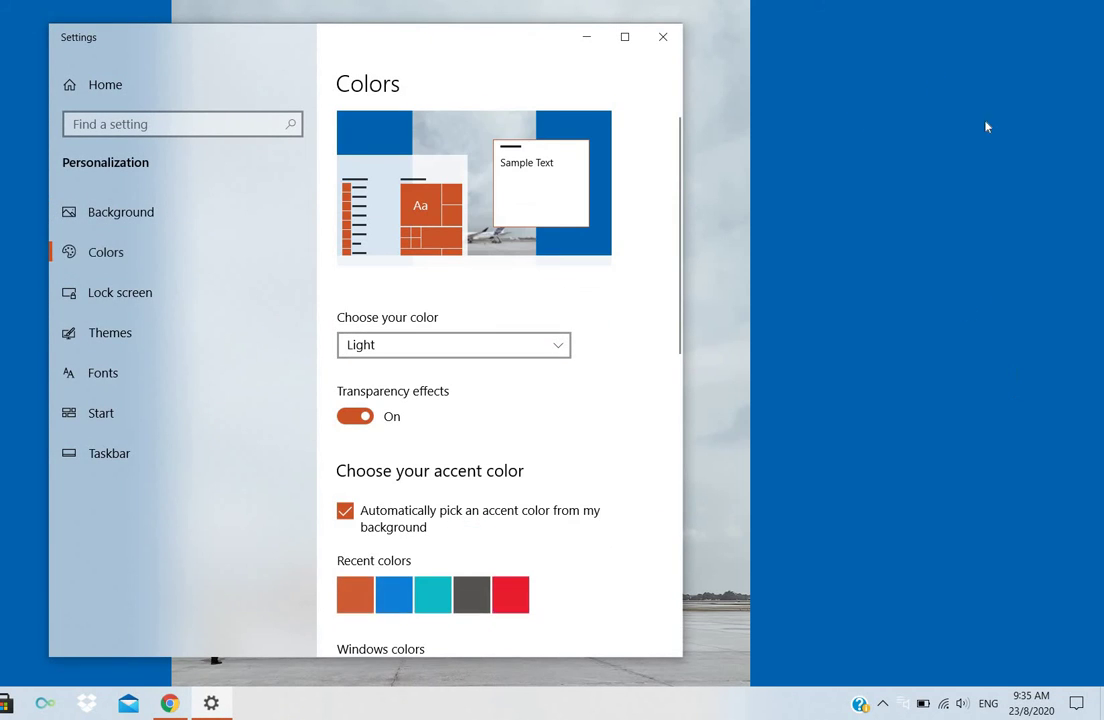
scroll(581, 461, "down", 3)
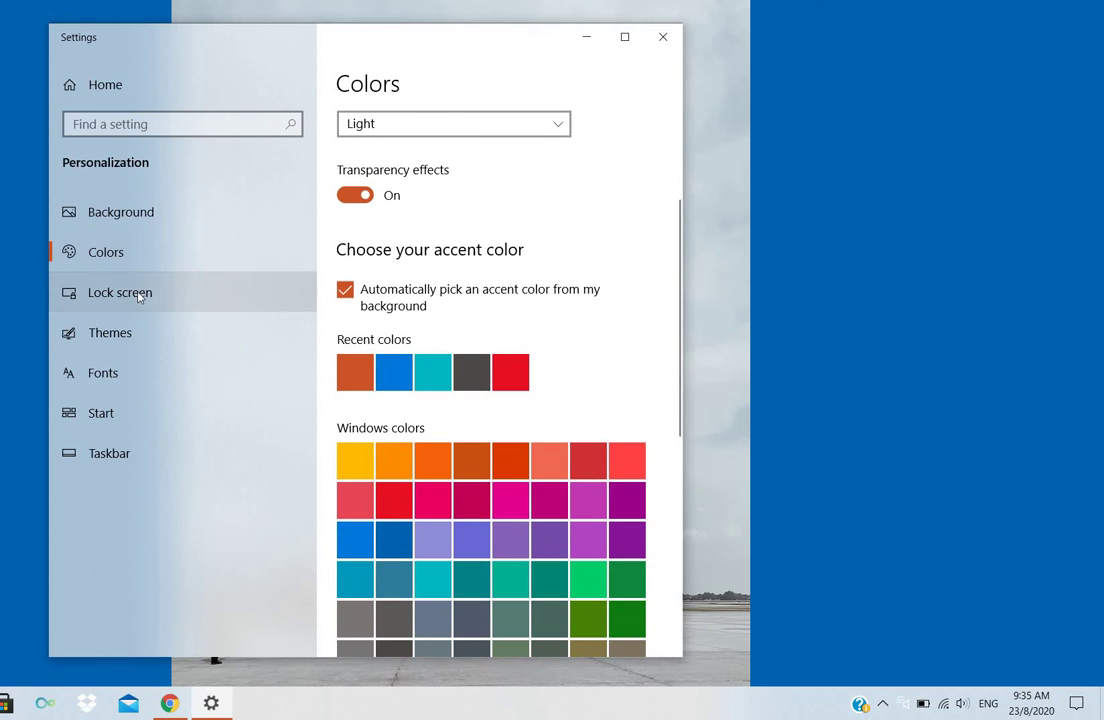
left_click(139, 294)
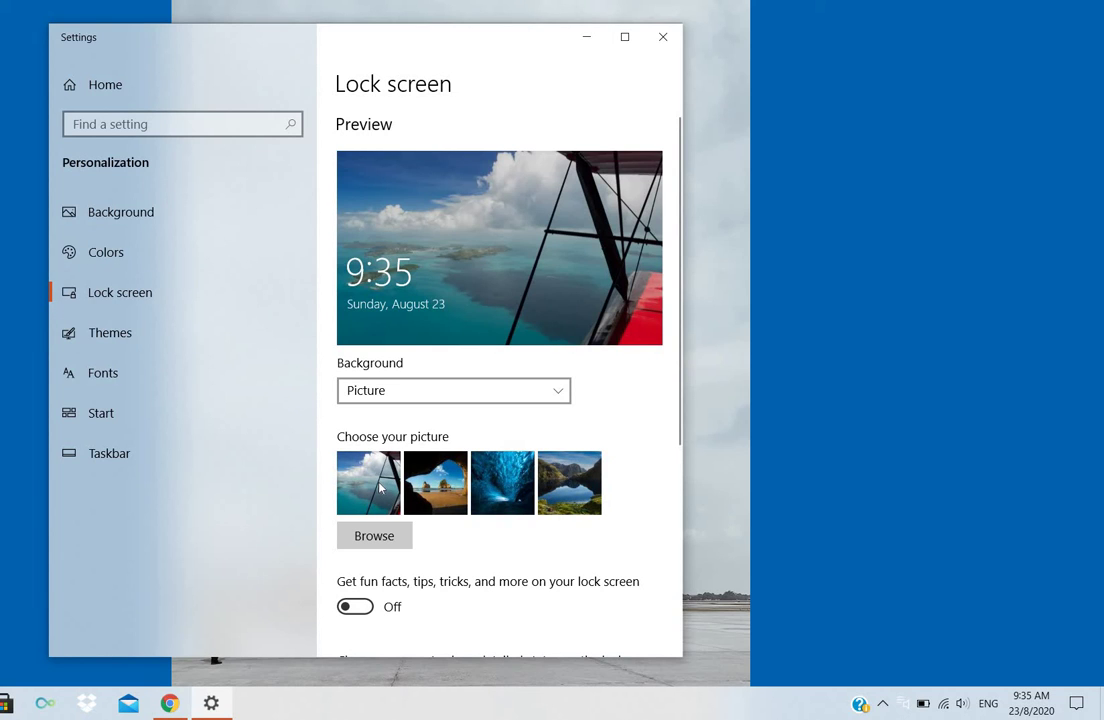
left_click(426, 484)
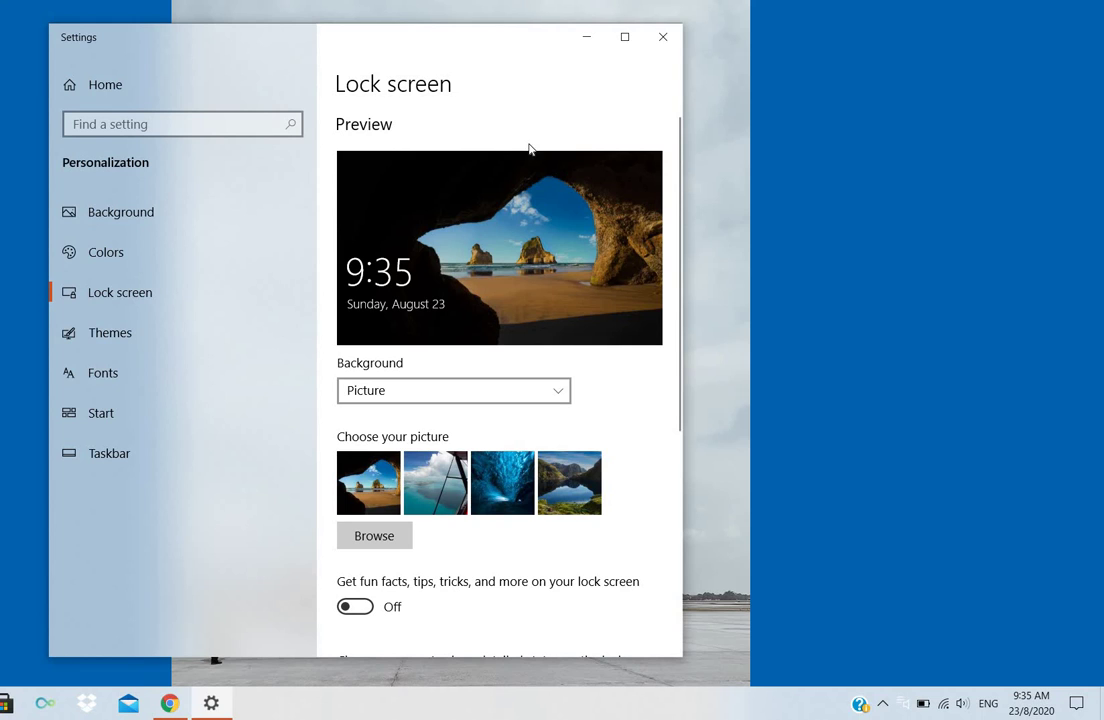
- Browse down through the Themes page
left_click(160, 329)
scroll(480, 415, "down", 1)
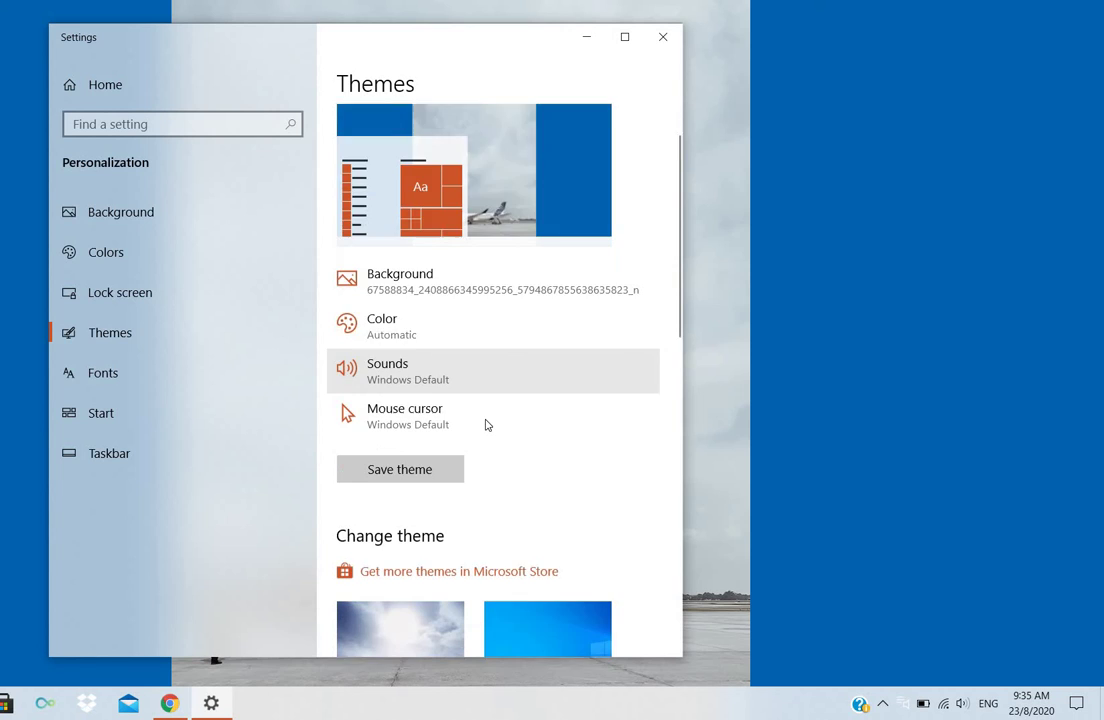
scroll(470, 440, "down", 4)
scroll(472, 494, "down", 5)
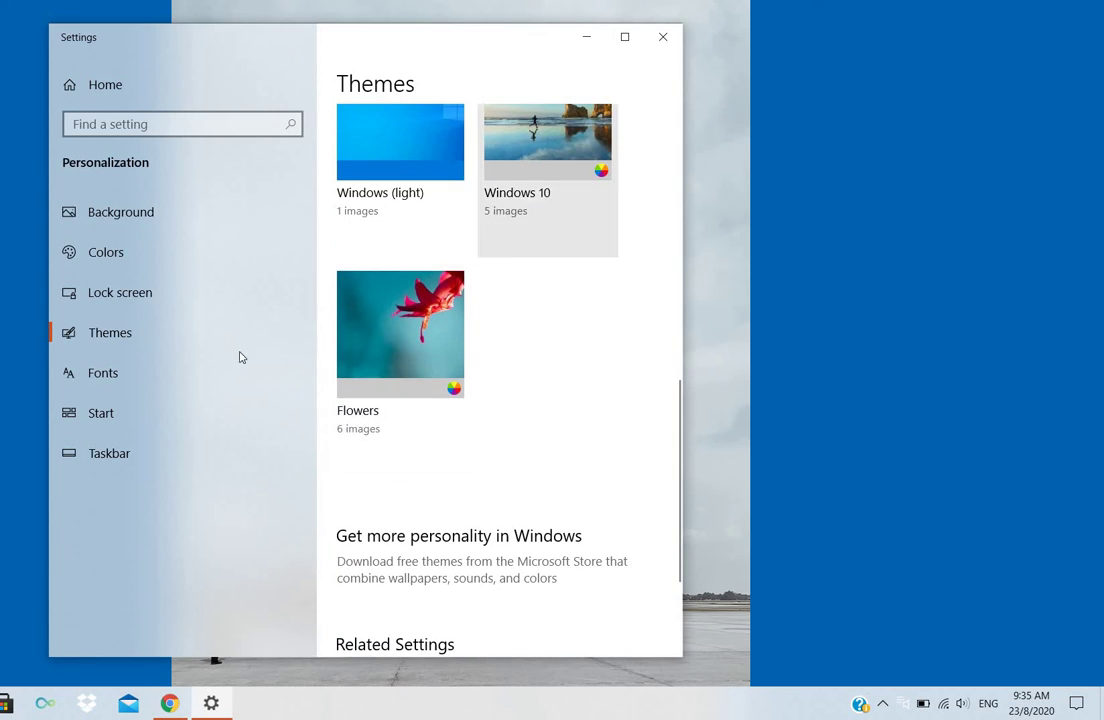
- Scroll through the installed Fonts list, then look over the Start menu options
left_click(137, 369)
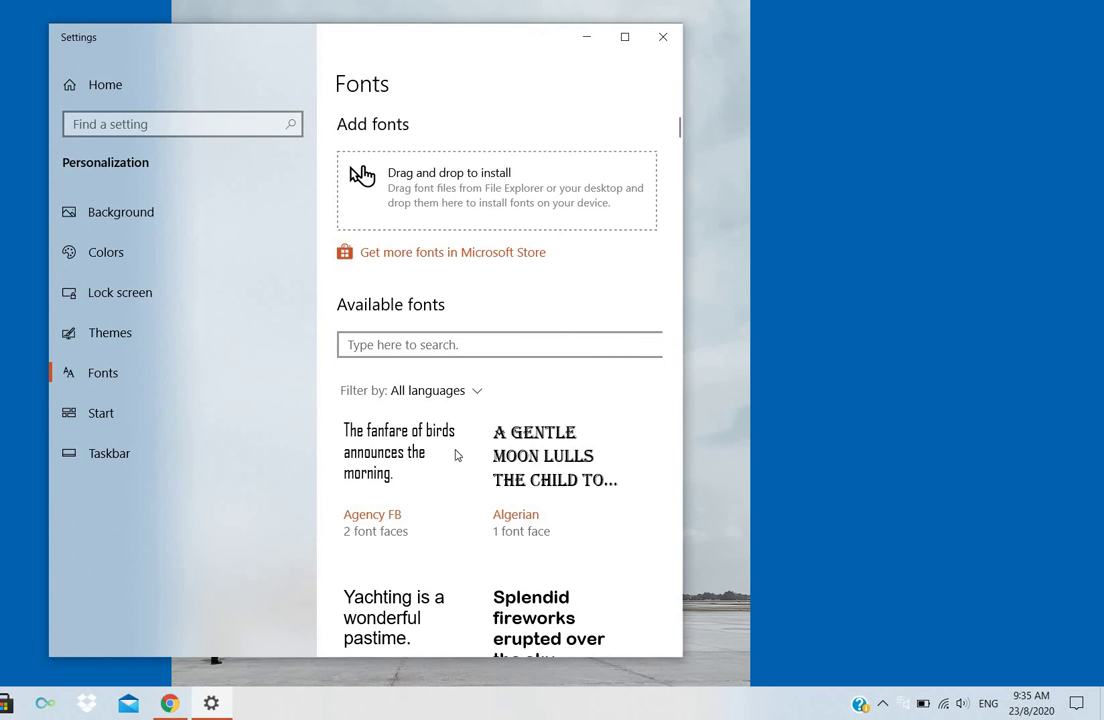
scroll(456, 453, "down", 2)
scroll(505, 445, "down", 3)
scroll(510, 441, "down", 4)
scroll(510, 443, "up", 3)
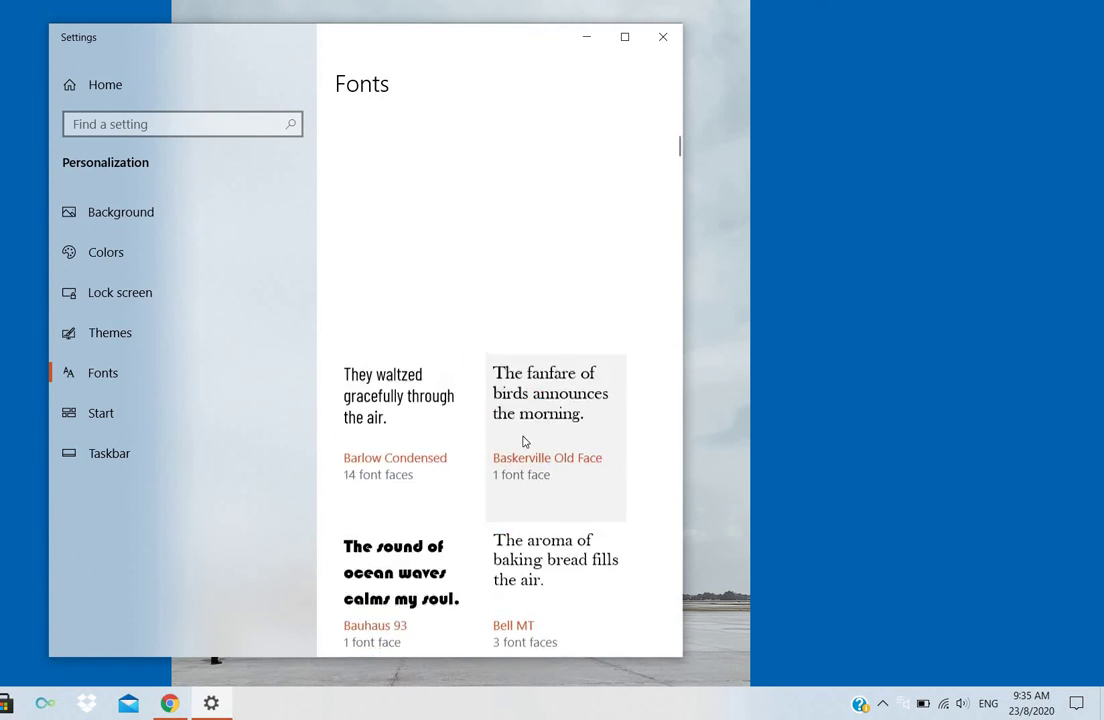
scroll(520, 444, "up", 3)
scroll(520, 444, "up", 3)
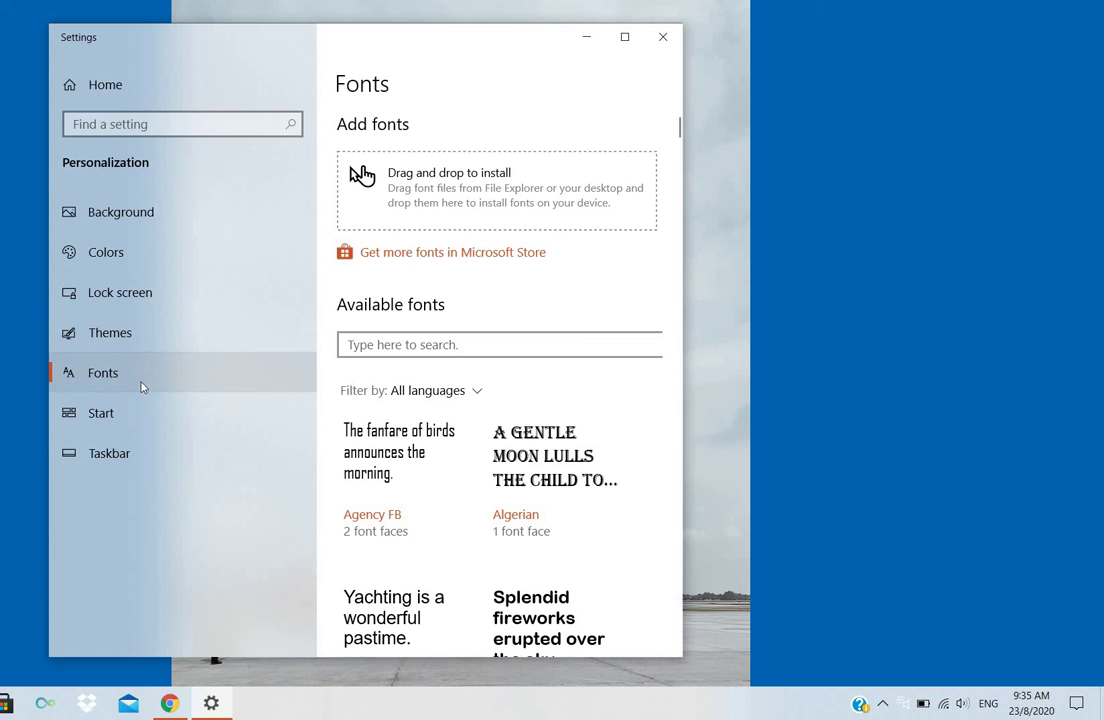
left_click(125, 417)
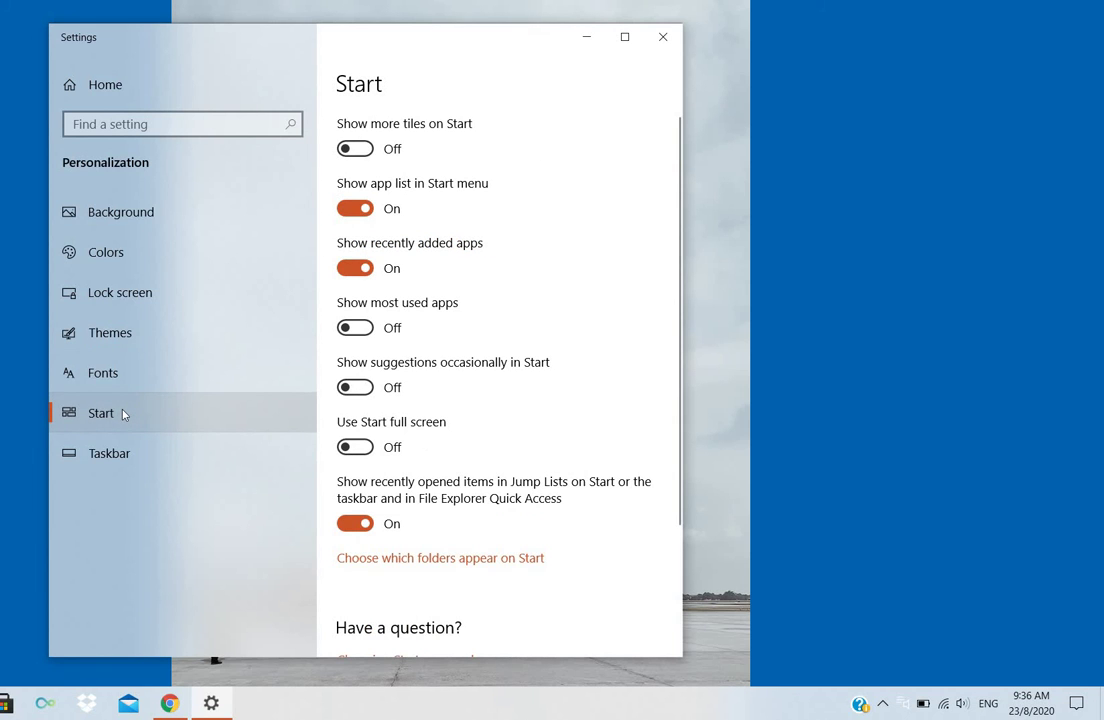
scroll(439, 323, "down", 4)
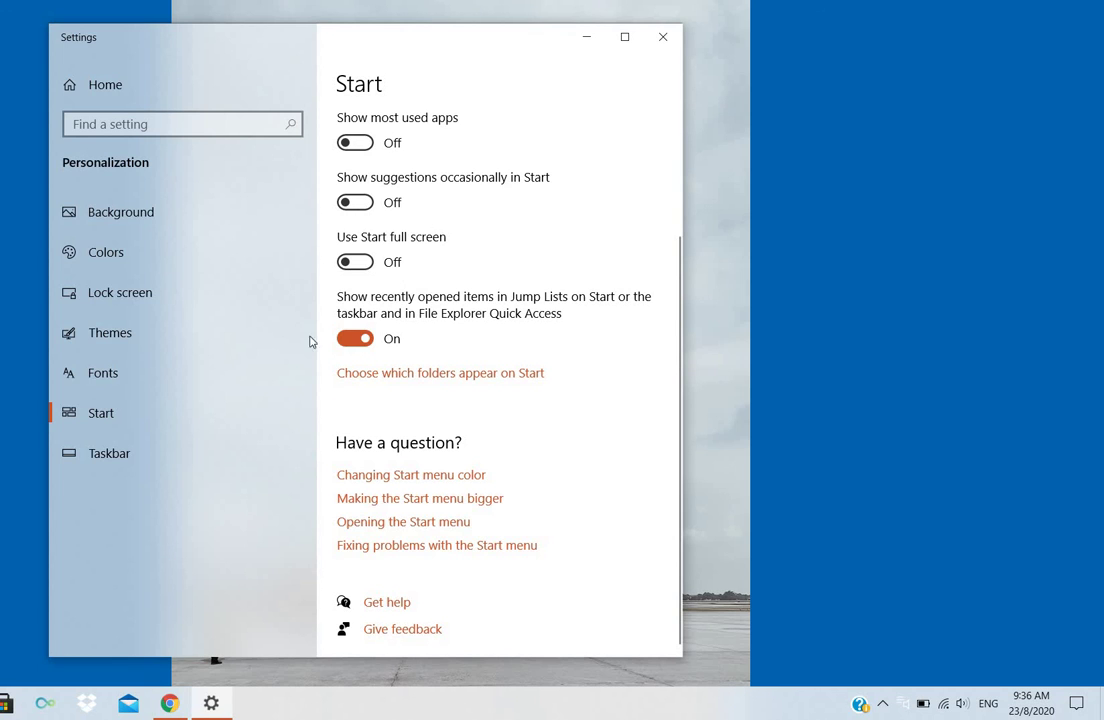
- Scroll the Taskbar page down to its People settings and back to the top
left_click(117, 452)
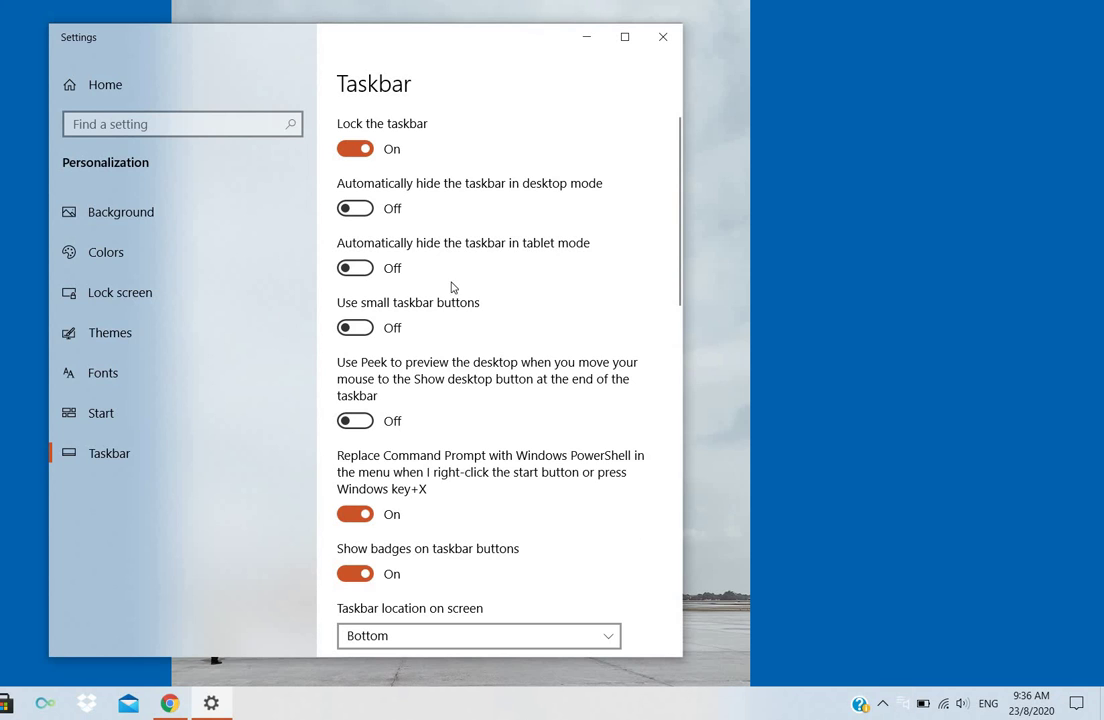
scroll(440, 298, "down", 3)
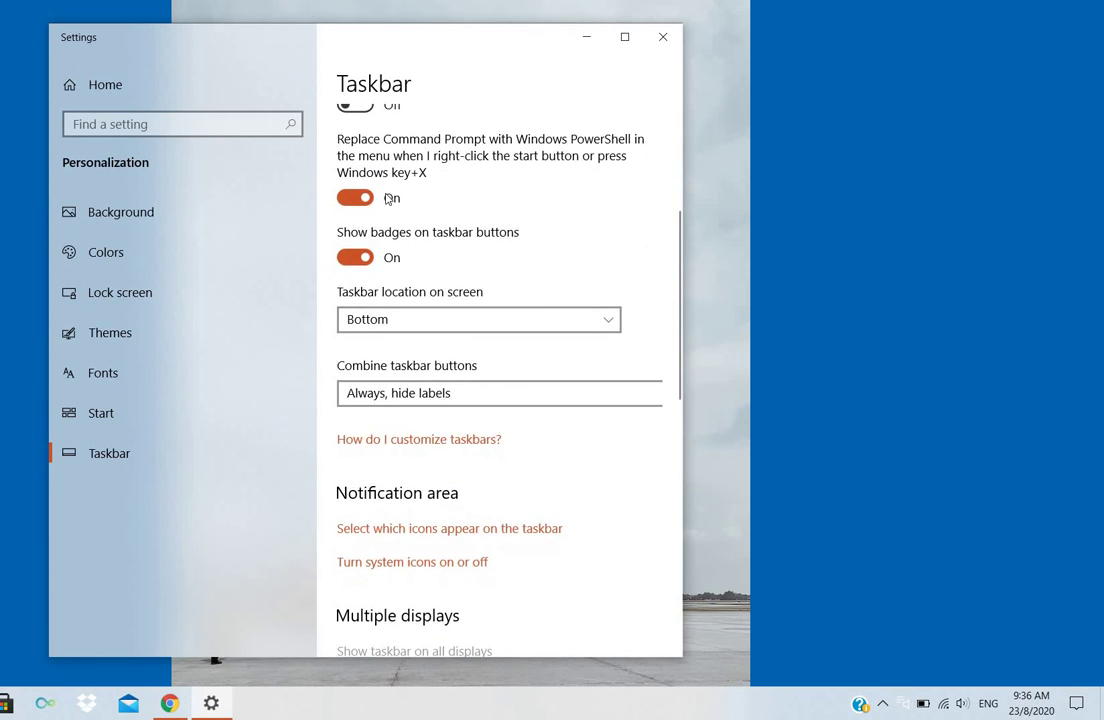
scroll(400, 260, "down", 2)
scroll(440, 360, "down", 3)
scroll(448, 385, "down", 2)
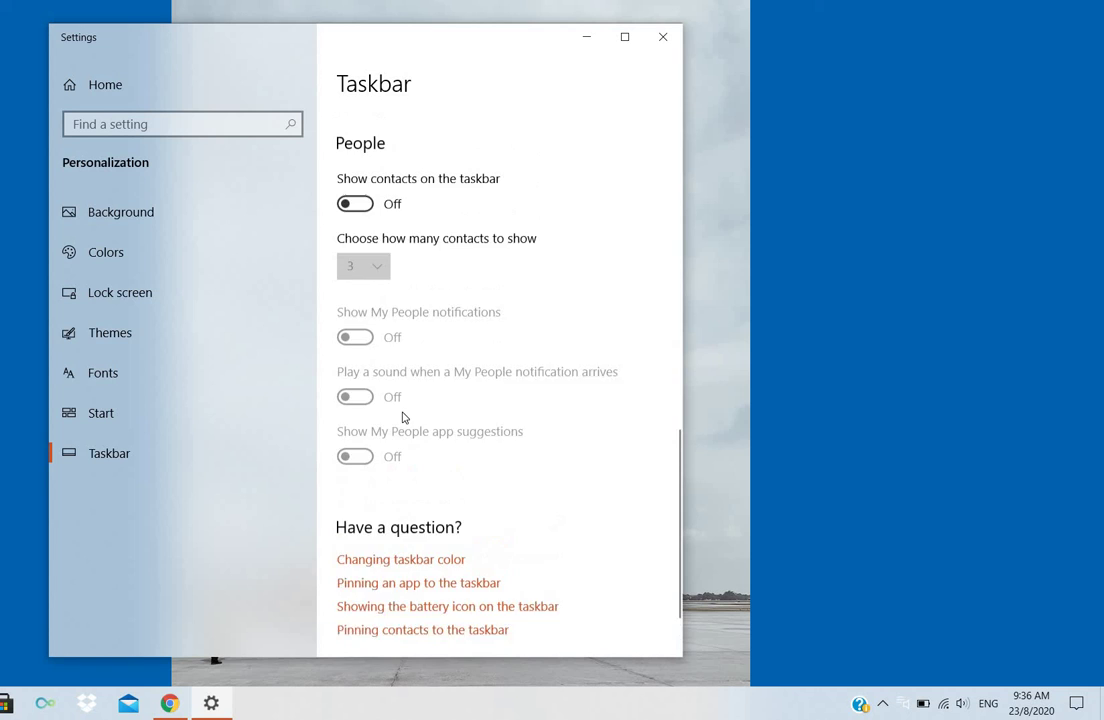
scroll(404, 414, "down", 1)
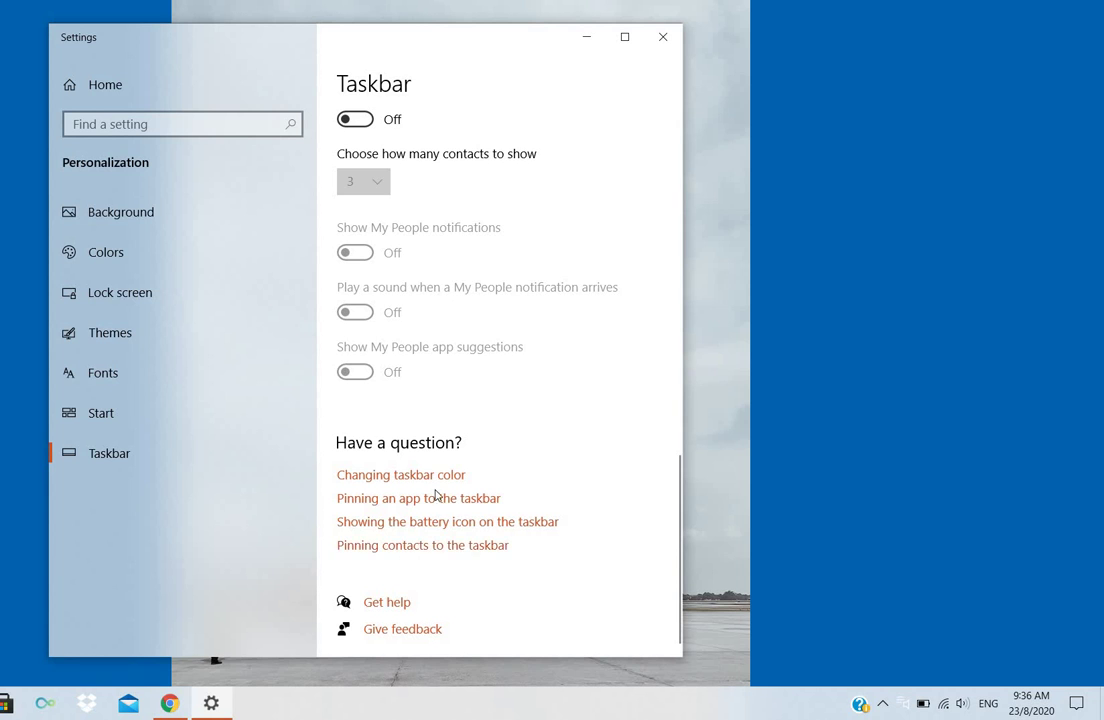
scroll(440, 490, "up", 3)
scroll(455, 423, "up", 3)
scroll(455, 423, "up", 3)
scroll(424, 456, "up", 2)
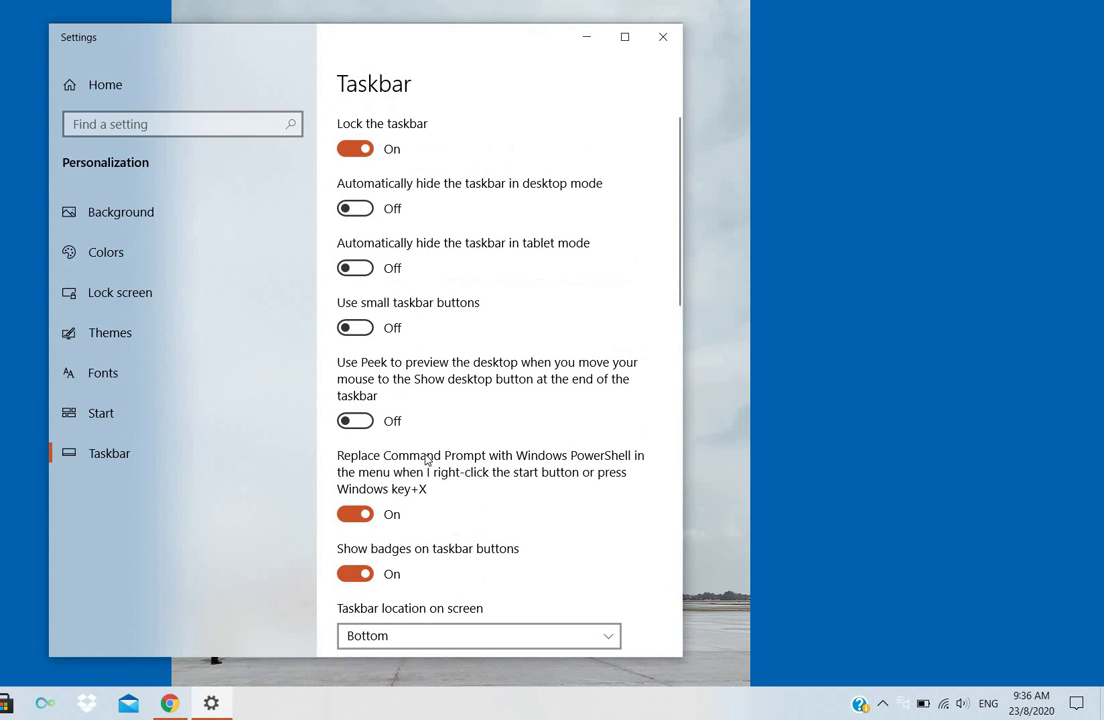
- Close Settings, leaving the fitted airliner wallpaper with blue side bars visible
left_click(660, 39)
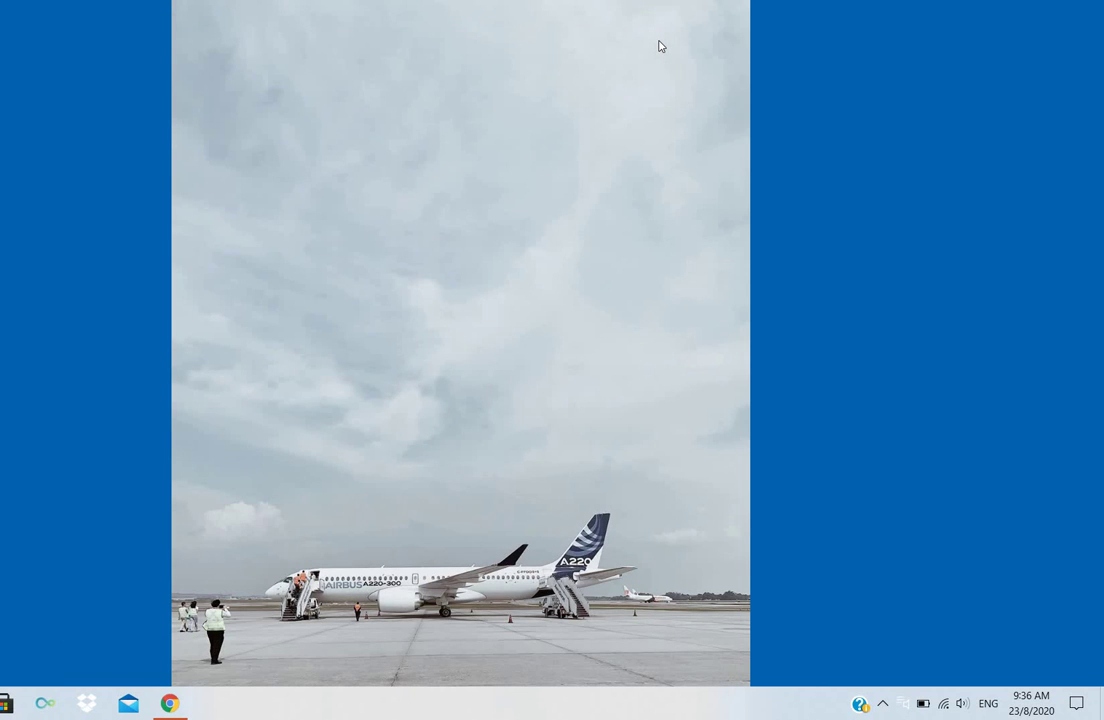